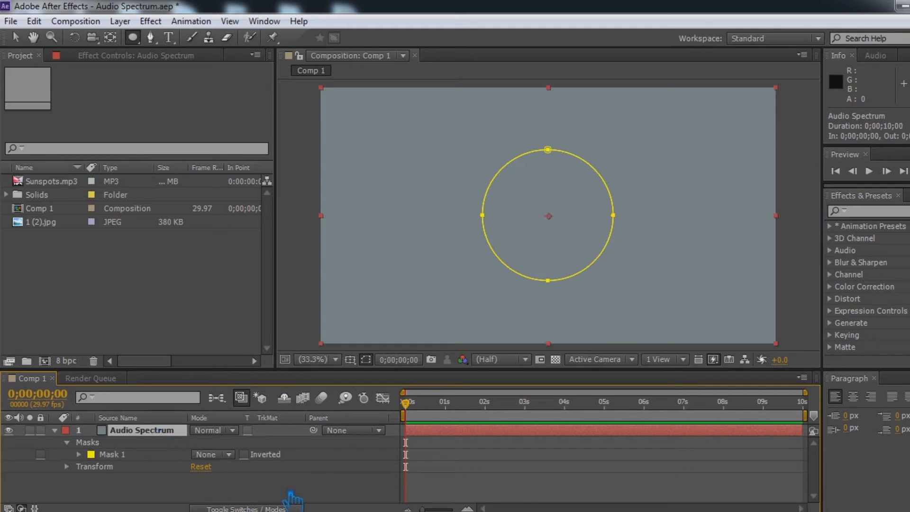
# - Save the project and apply the Audio Spectrum effect, found by searching the effects for "audio", to the Audio Spectrum solid
pyautogui.hotkey('ctrl', 's')
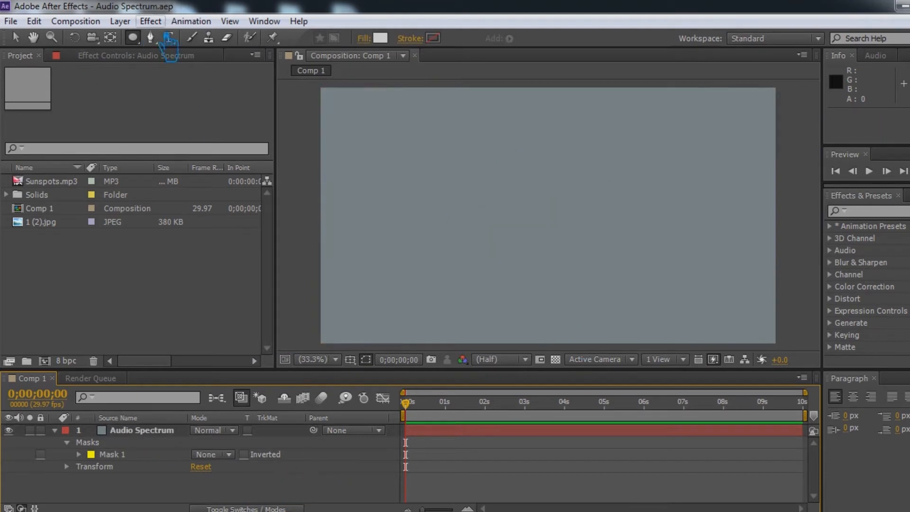
pyautogui.click(150, 21)
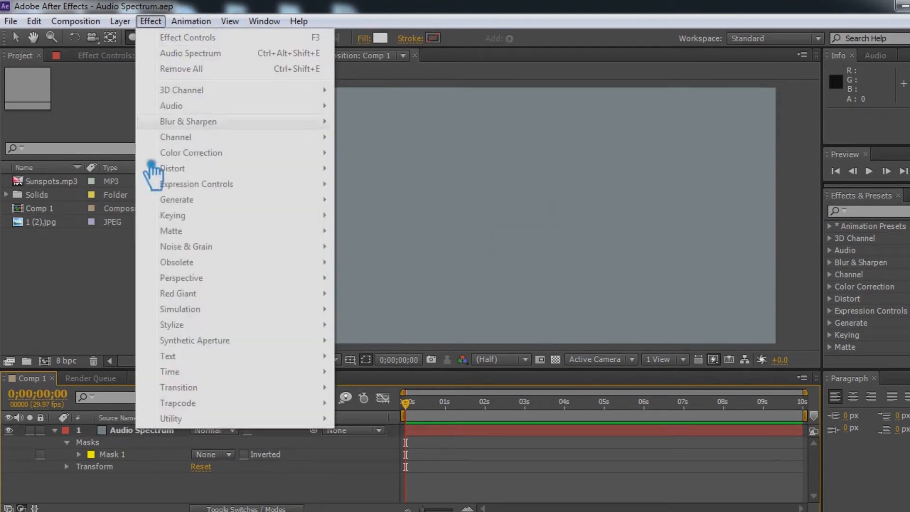
pyautogui.click(127, 432)
pyautogui.click(150, 21)
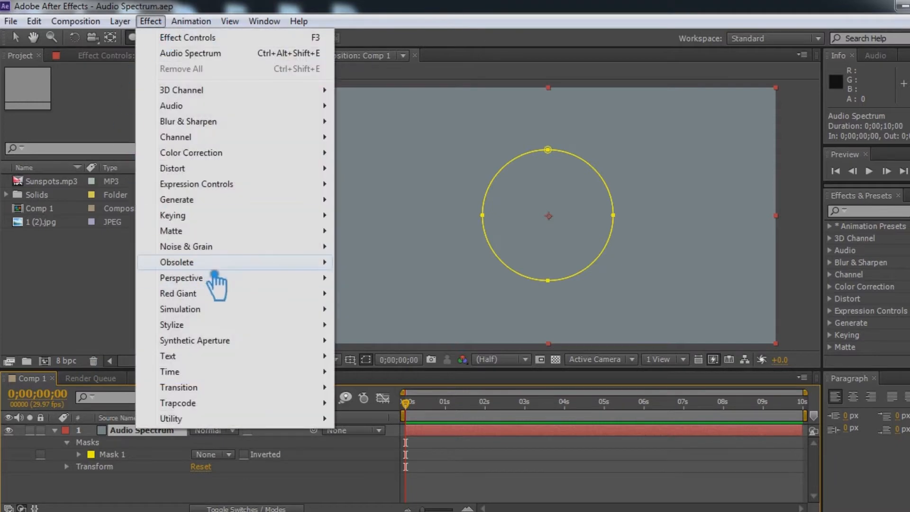
pyautogui.moveTo(216, 202)
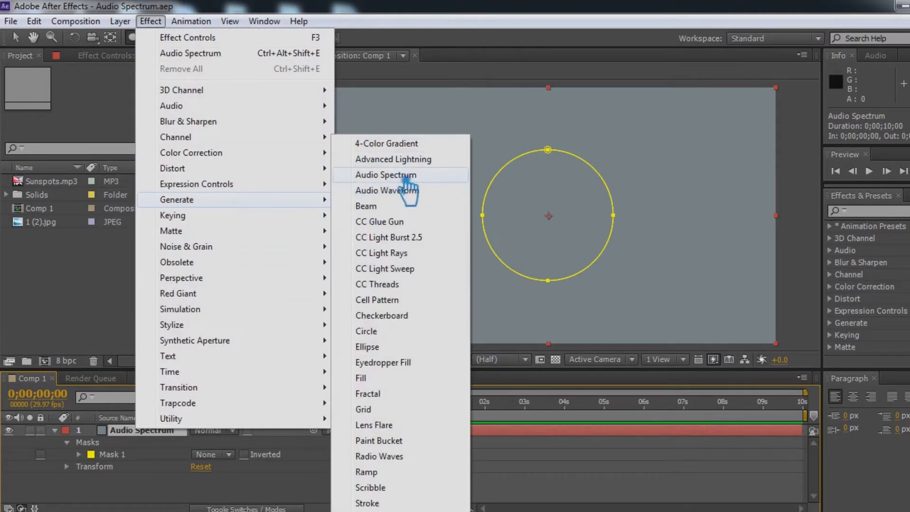
pyautogui.click(406, 179)
pyautogui.click(874, 202)
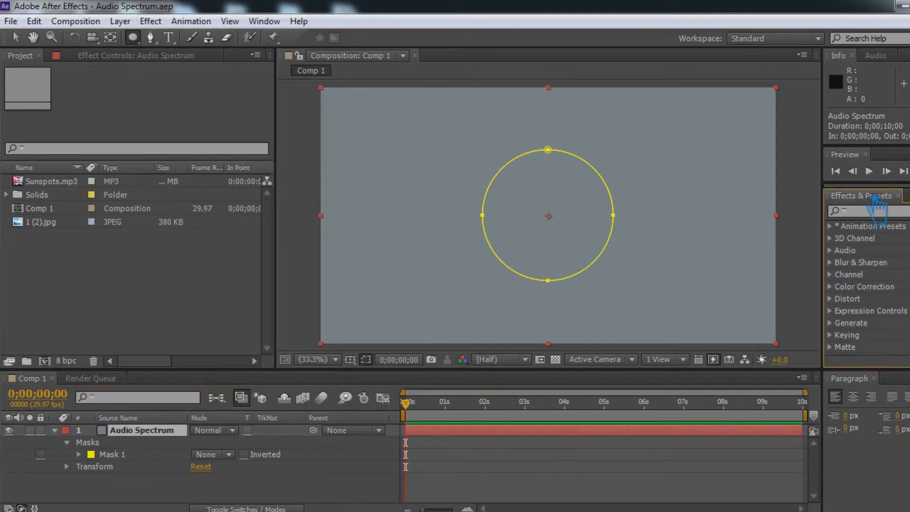
pyautogui.write('audio')
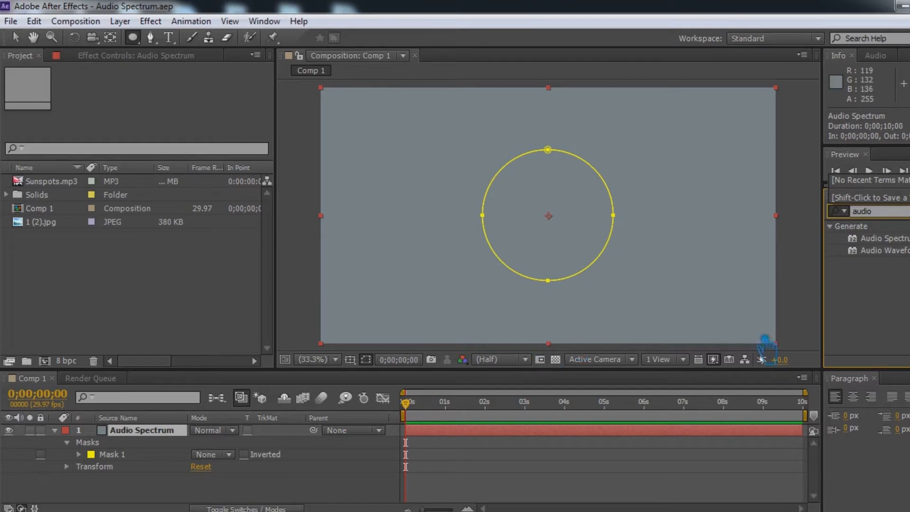
pyautogui.click(883, 239)
pyautogui.moveTo(897, 247); pyautogui.dragTo(573, 227)
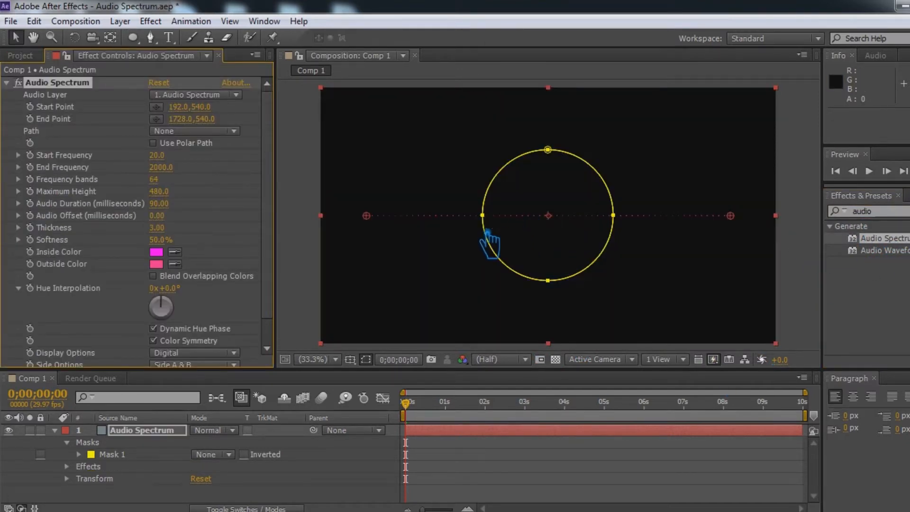
# - Add Sunspots.mp3 from the project items to Comp 1, above the Audio Spectrum layer
pyautogui.click(148, 432)
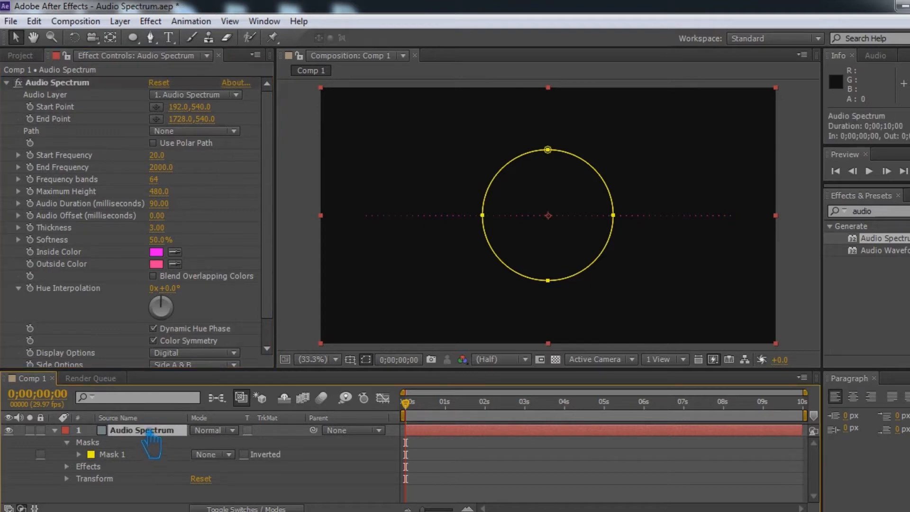
pyautogui.click(20, 56)
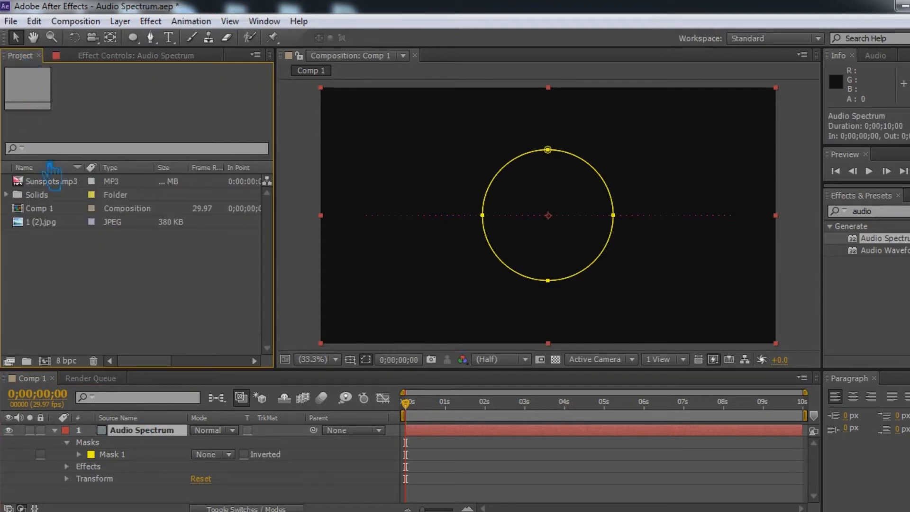
pyautogui.moveTo(52, 182); pyautogui.dragTo(55, 215)
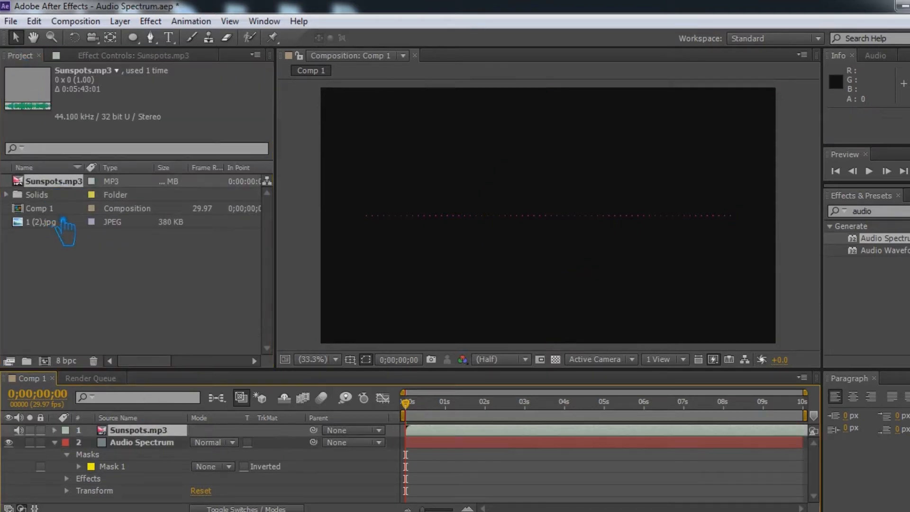
pyautogui.click(59, 210)
pyautogui.click(135, 56)
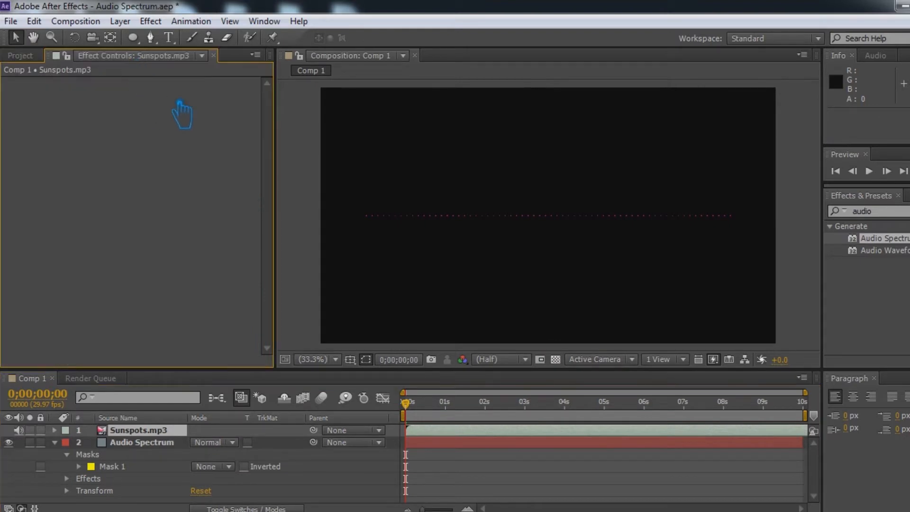
pyautogui.click(20, 56)
# - On the Audio Spectrum layer's effect, set Start Frequency to 1501 and Thickness to 4.20, and move the current time to 0;00;03;01
pyautogui.click(150, 443)
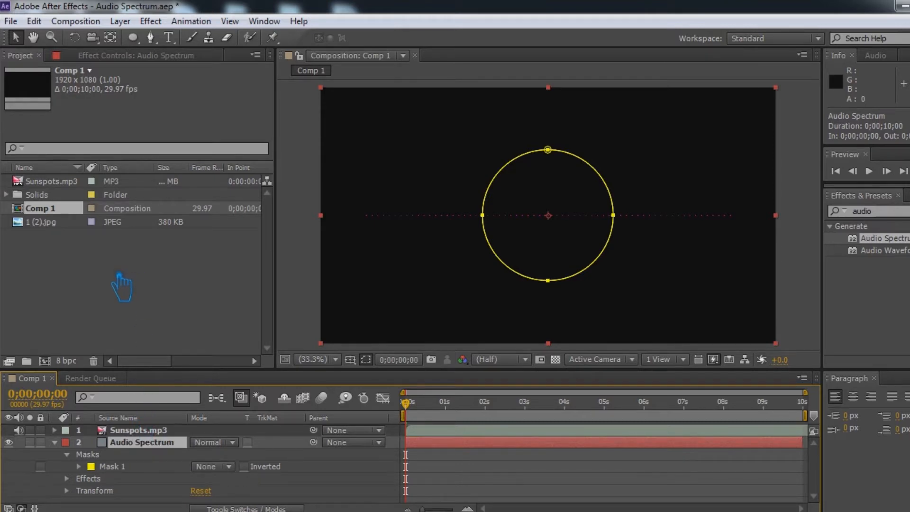
pyautogui.click(137, 56)
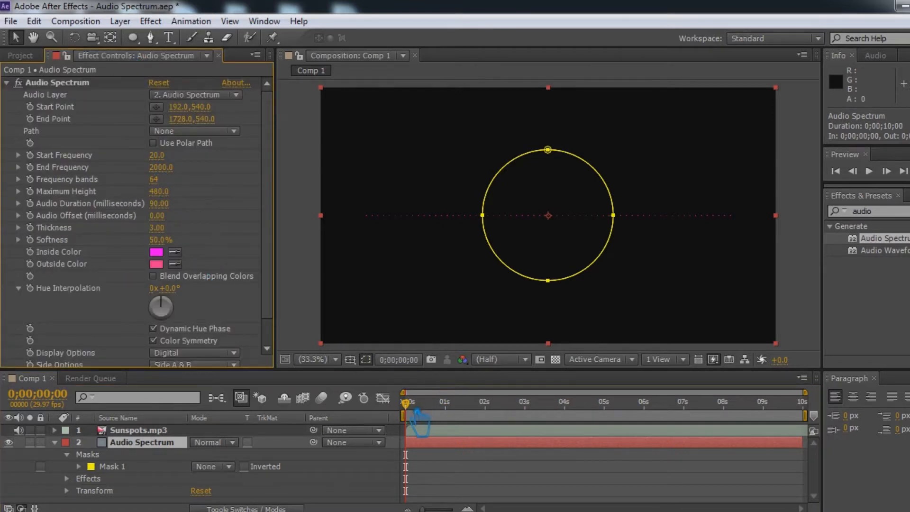
pyautogui.moveTo(406, 403)
pyautogui.mouseDown()
pyautogui.moveTo(533, 402)
pyautogui.moveTo(405, 403)
pyautogui.mouseUp()
pyautogui.moveTo(160, 155); pyautogui.dragTo(176, 174)
pyautogui.moveTo(408, 423); pyautogui.dragTo(535, 423)
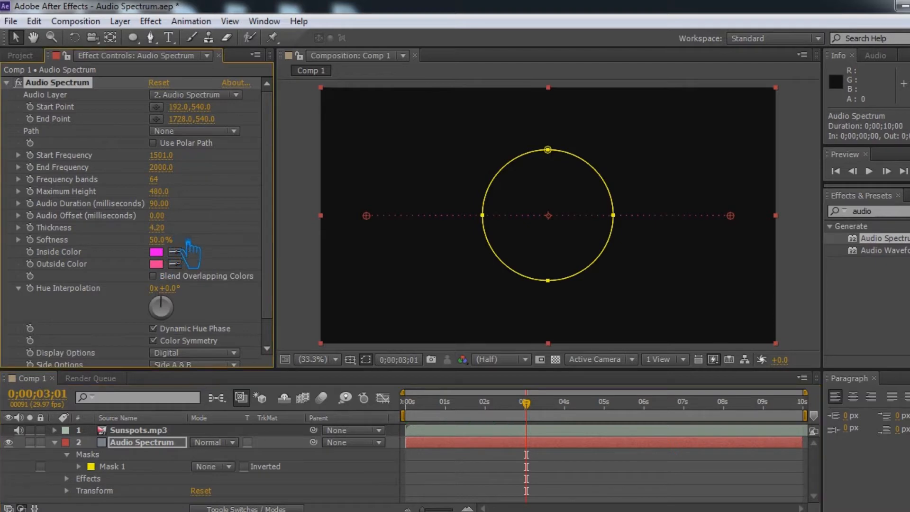
# - Set the effect's Audio Layer to Sunspots.mp3, with 87 frequency bands and a Maximum Height of 1960
pyautogui.click(204, 96)
pyautogui.click(209, 139)
pyautogui.moveTo(160, 184); pyautogui.dragTo(179, 188)
pyautogui.moveTo(159, 192); pyautogui.dragTo(283, 209)
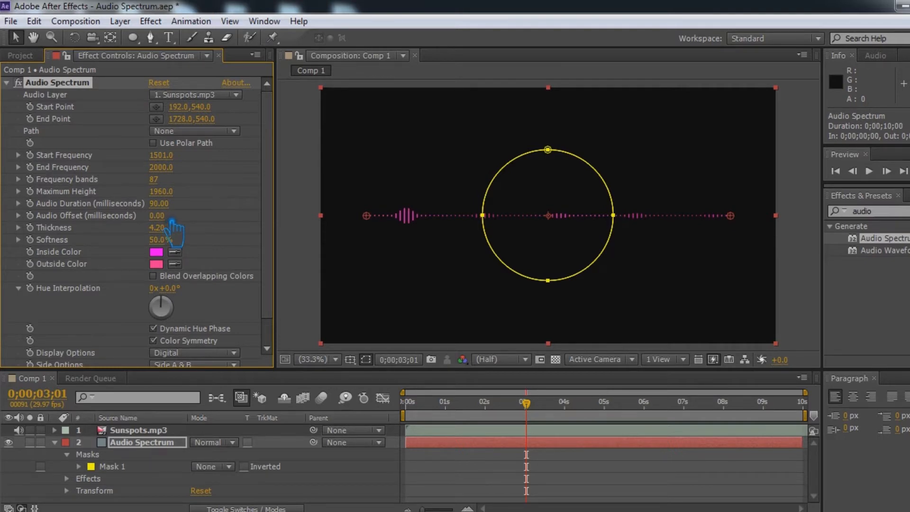
# - Set Audio Offset to -110 milliseconds and Softness to 100%, and undo a trial change of Hue Interpolation
pyautogui.moveTo(171, 223)
pyautogui.mouseDown()
pyautogui.moveTo(211, 225)
pyautogui.moveTo(157, 237)
pyautogui.moveTo(213, 237)
pyautogui.moveTo(166, 236)
pyautogui.moveTo(176, 235)
pyautogui.mouseUp()
pyautogui.moveTo(177, 244); pyautogui.dragTo(469, 261)
pyautogui.moveTo(193, 294); pyautogui.dragTo(268, 289)
pyautogui.hotkey('ctrl', 'z')
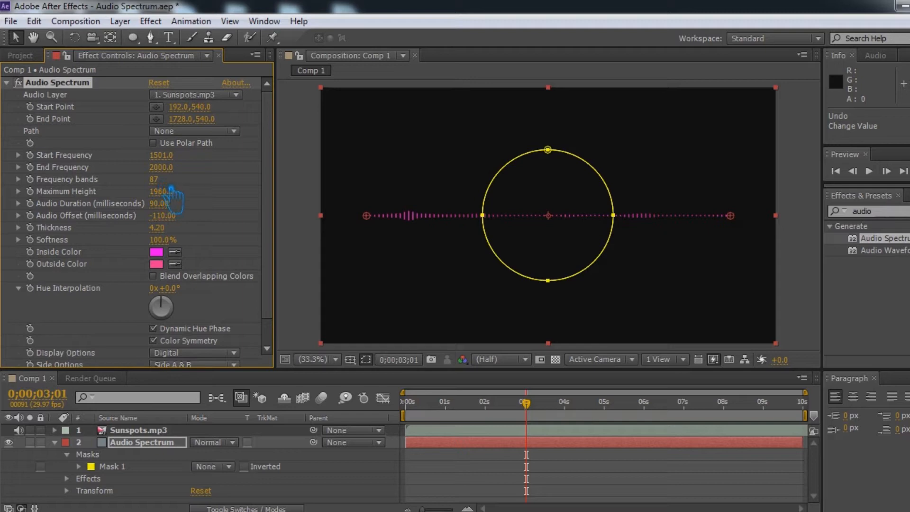
# - Refine the spectrum to 107 frequency bands, an Audio Offset of -80 milliseconds and a Start Frequency of 301
pyautogui.moveTo(170, 190); pyautogui.dragTo(189, 195)
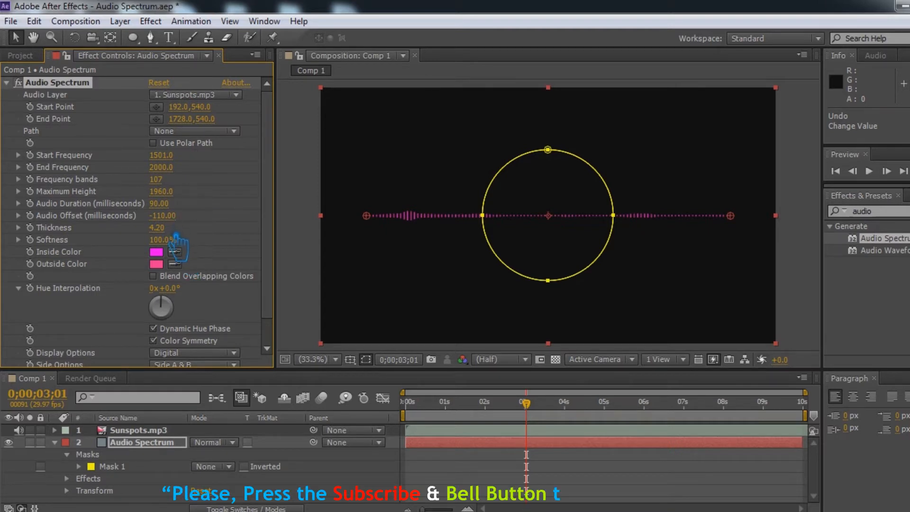
pyautogui.moveTo(165, 218)
pyautogui.mouseDown()
pyautogui.moveTo(218, 223)
pyautogui.moveTo(135, 224)
pyautogui.moveTo(195, 224)
pyautogui.moveTo(169, 226)
pyautogui.moveTo(179, 227)
pyautogui.mouseUp()
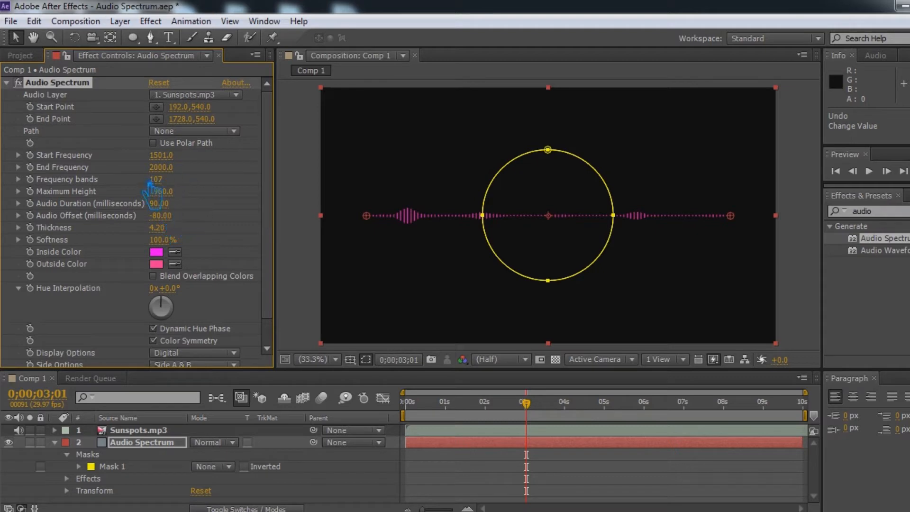
pyautogui.moveTo(170, 161); pyautogui.dragTo(143, 164)
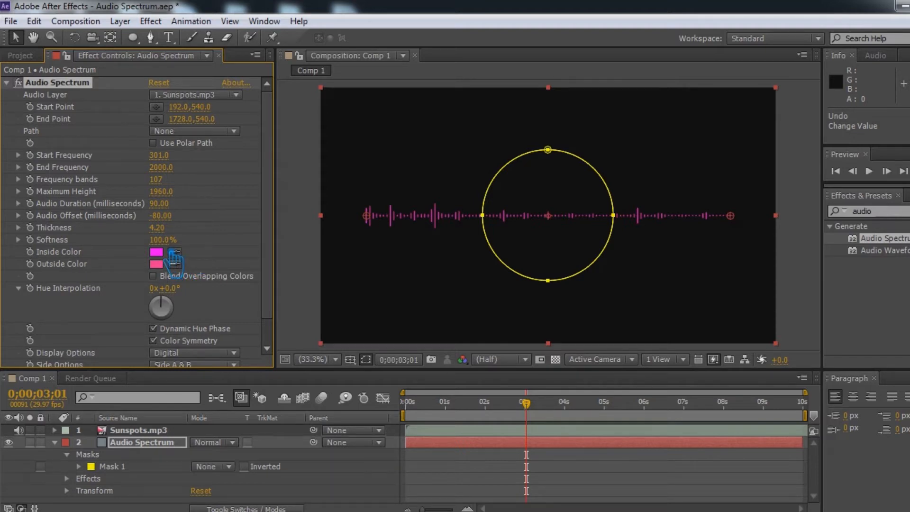
# - Try the Side B display for the spectrum bars and switch Side Options to Side A
pyautogui.scroll(-2, 173, 254)
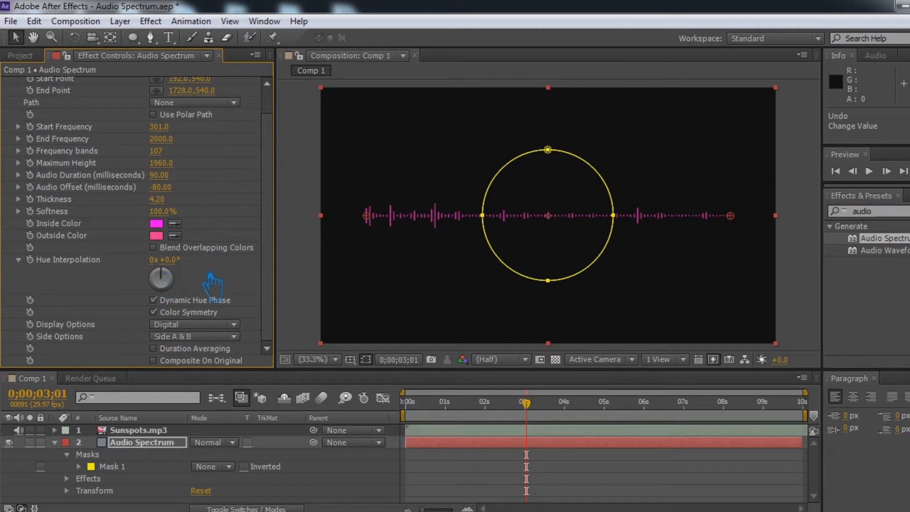
pyautogui.click(209, 337)
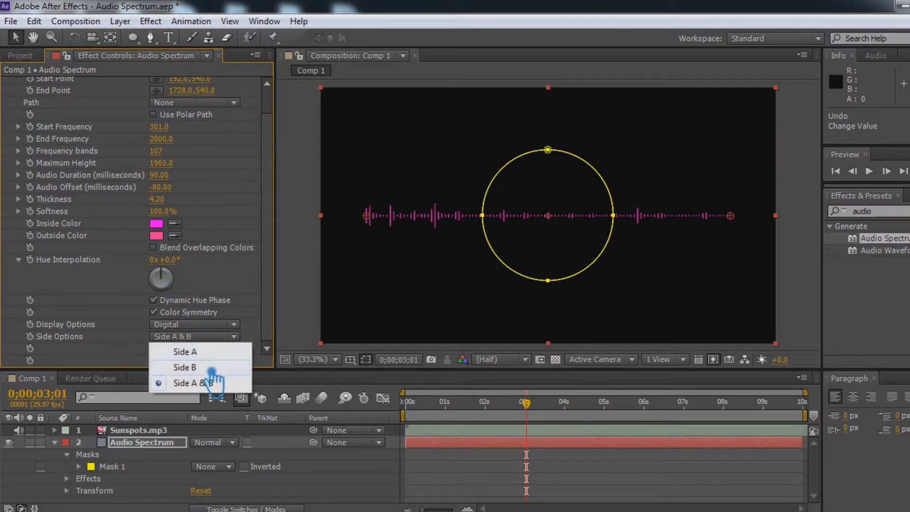
pyautogui.click(212, 372)
pyautogui.click(195, 337)
pyautogui.click(197, 359)
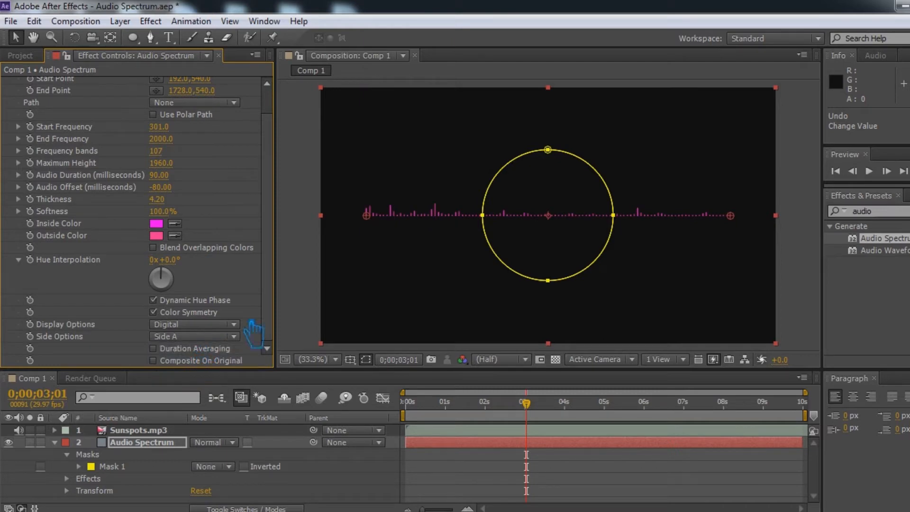
# - Make the spectrum follow Mask 1 with Side Options set to Side B, trying Duration Averaging on and leaving it off
pyautogui.click(199, 103)
pyautogui.click(199, 140)
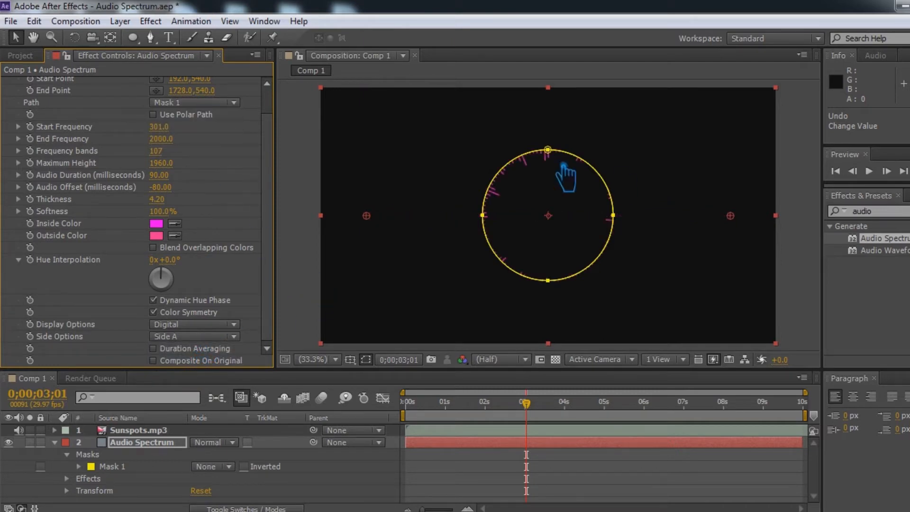
pyautogui.click(203, 337)
pyautogui.click(205, 364)
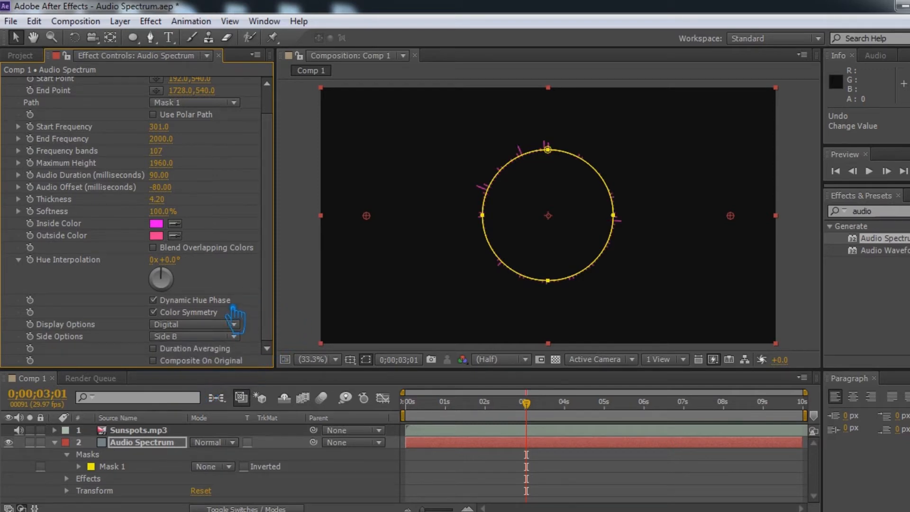
pyautogui.click(166, 350)
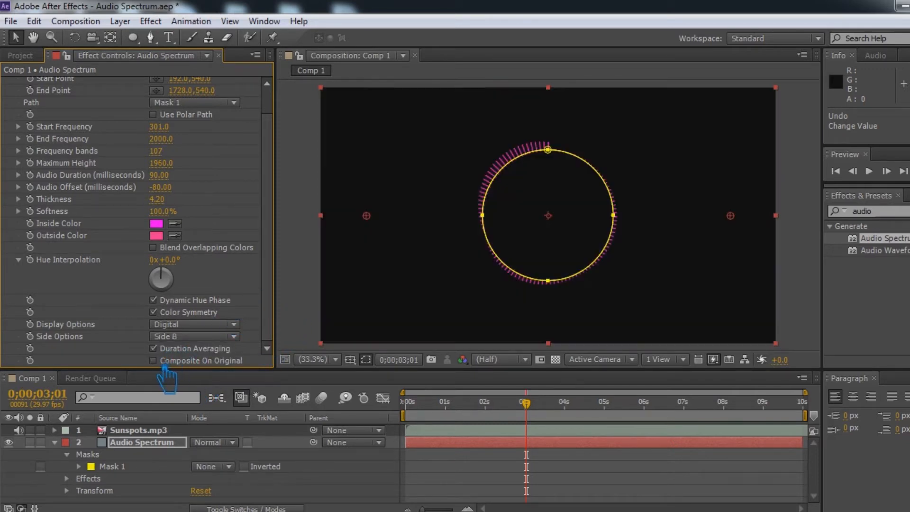
pyautogui.click(169, 349)
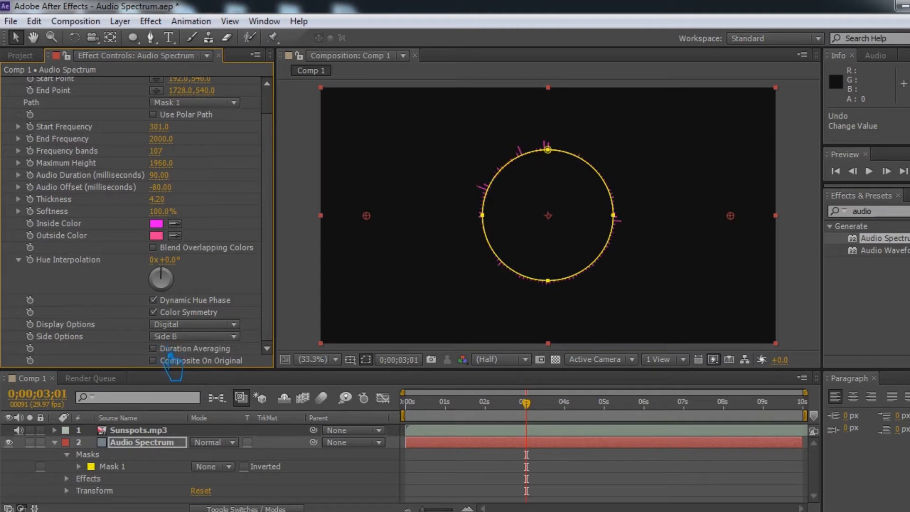
# - Set the spectrum's Thickness to 8.70 and its Maximum Height to 4260
pyautogui.moveTo(178, 204); pyautogui.dragTo(237, 245)
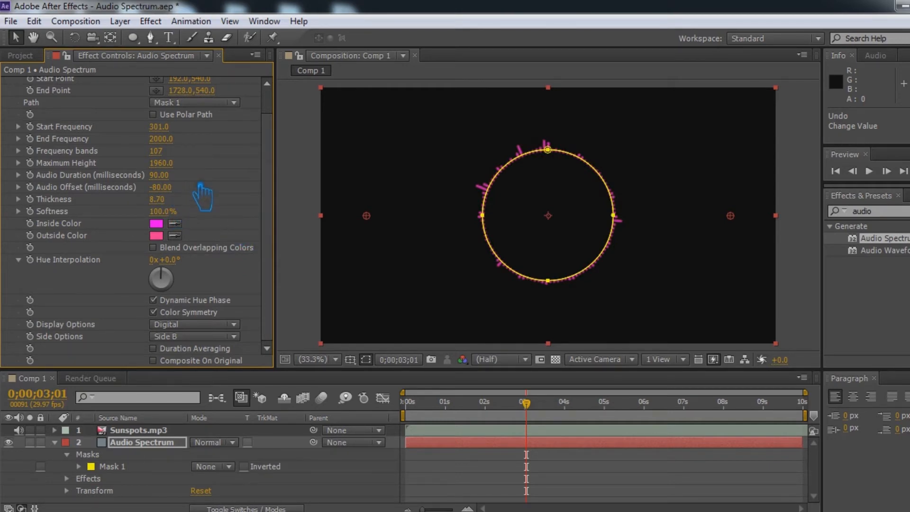
pyautogui.scroll(2, 204, 195)
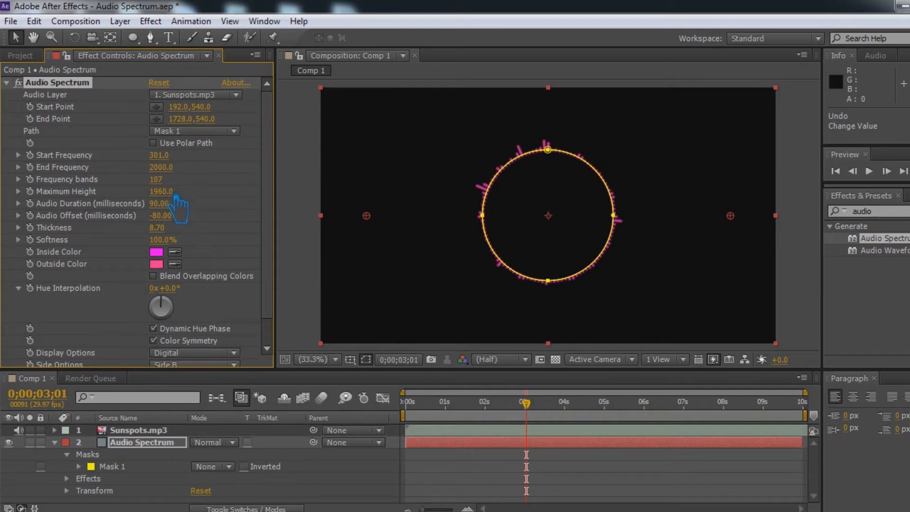
pyautogui.moveTo(171, 193); pyautogui.dragTo(349, 216)
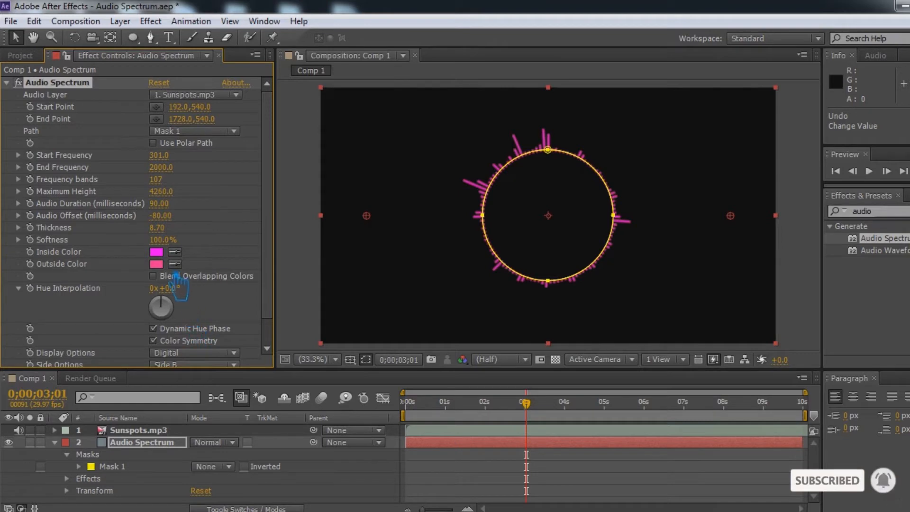
# - Set the spectrum's Softness to 50%
pyautogui.moveTo(173, 241); pyautogui.dragTo(111, 248)
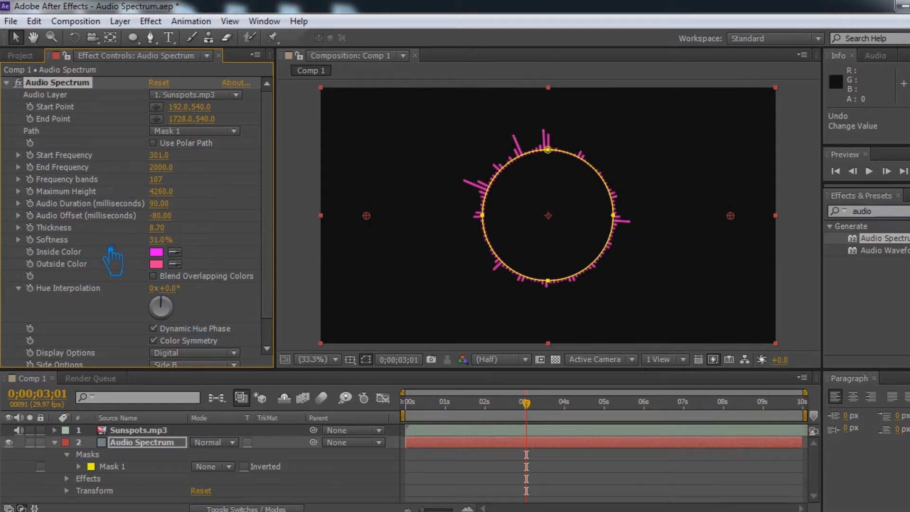
pyautogui.click(170, 242)
pyautogui.write('50')
pyautogui.click(205, 225)
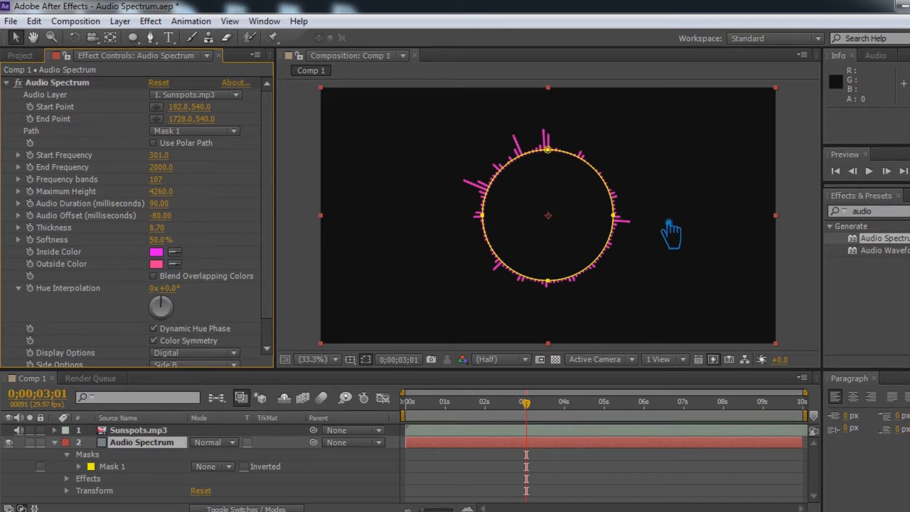
# - Preview the circular spectrum's animation and stop the playback
pyautogui.click(869, 170)
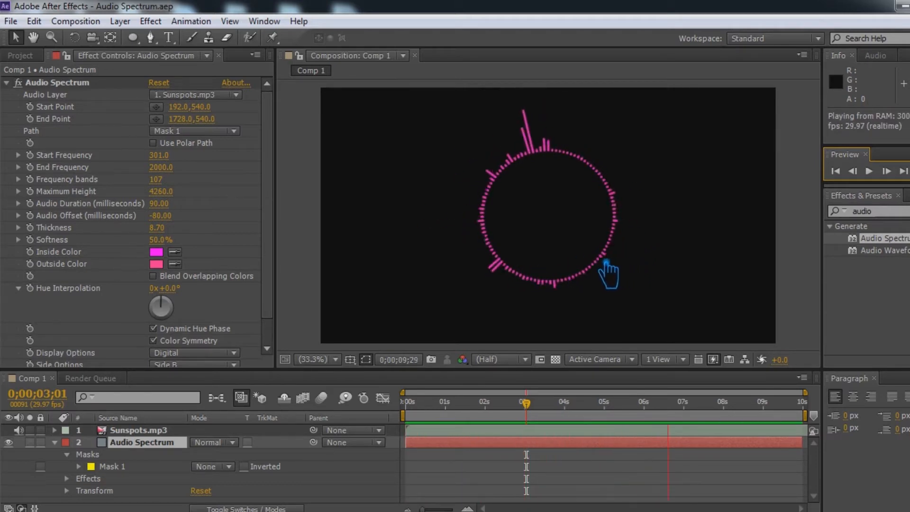
pyautogui.press('space')
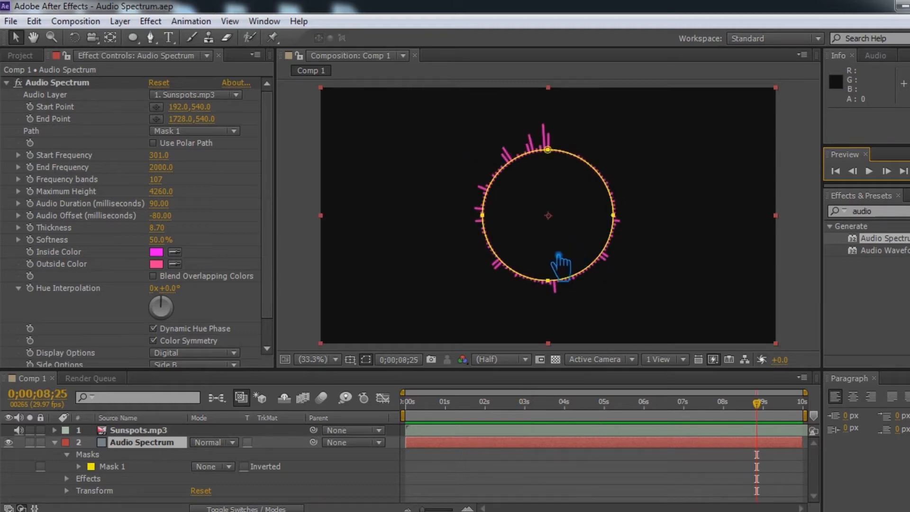
# - Collapse the Audio Spectrum layer's properties, show the project items and leave no layer selected
pyautogui.click(55, 443)
pyautogui.click(160, 468)
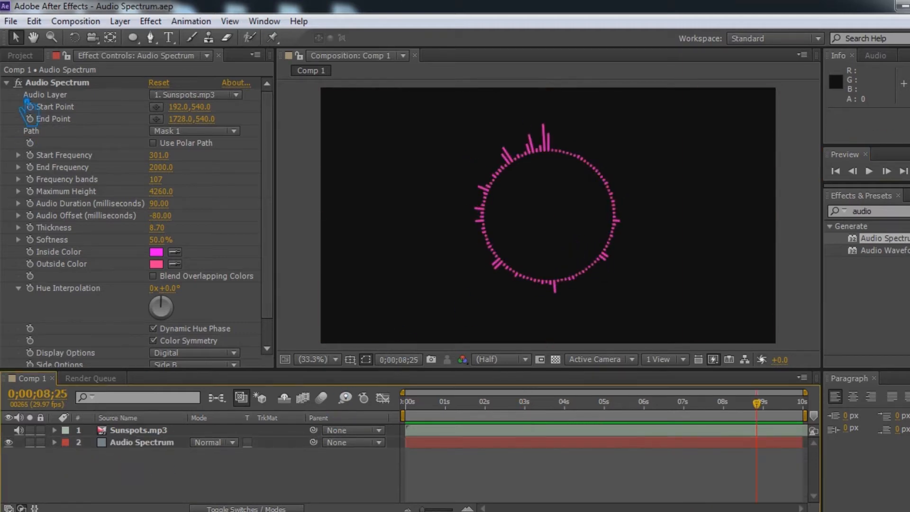
pyautogui.click(22, 55)
pyautogui.click(151, 472)
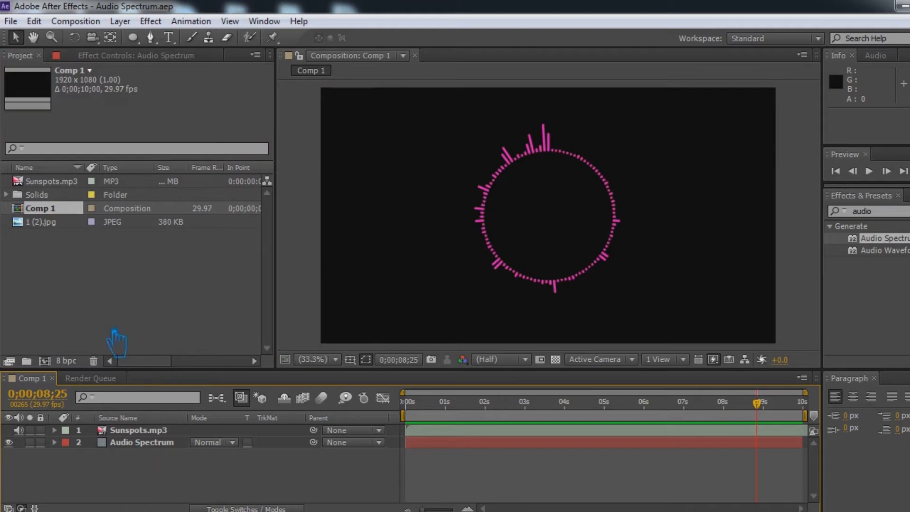
# - Add 1 (2).jpg from the project items to Comp 1 as the topmost layer
pyautogui.click(46, 223)
pyautogui.moveTo(48, 224)
pyautogui.mouseDown()
pyautogui.moveTo(45, 199)
pyautogui.moveTo(53, 212)
pyautogui.moveTo(43, 230)
pyautogui.moveTo(52, 212)
pyautogui.mouseUp()
pyautogui.moveTo(54, 232); pyautogui.dragTo(145, 443)
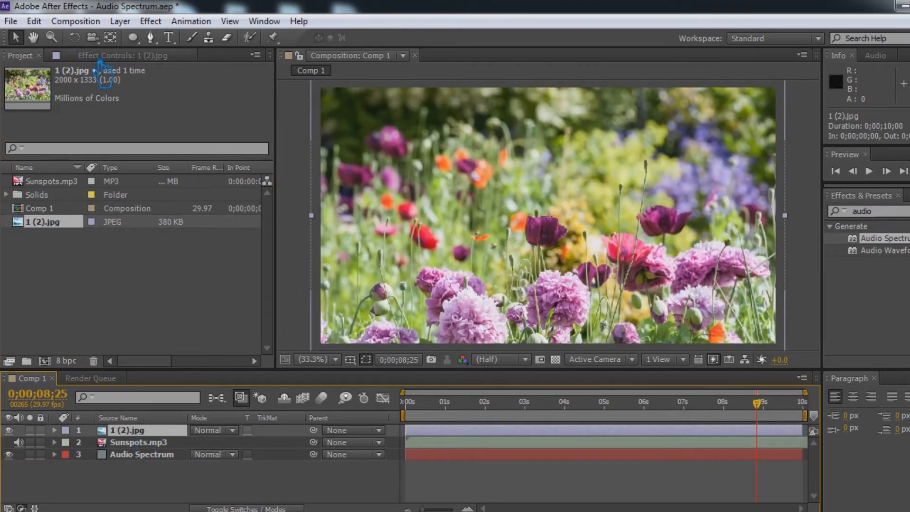
# - Nudge the 1 (2).jpg layer up to position 960, 426
pyautogui.press('Up')
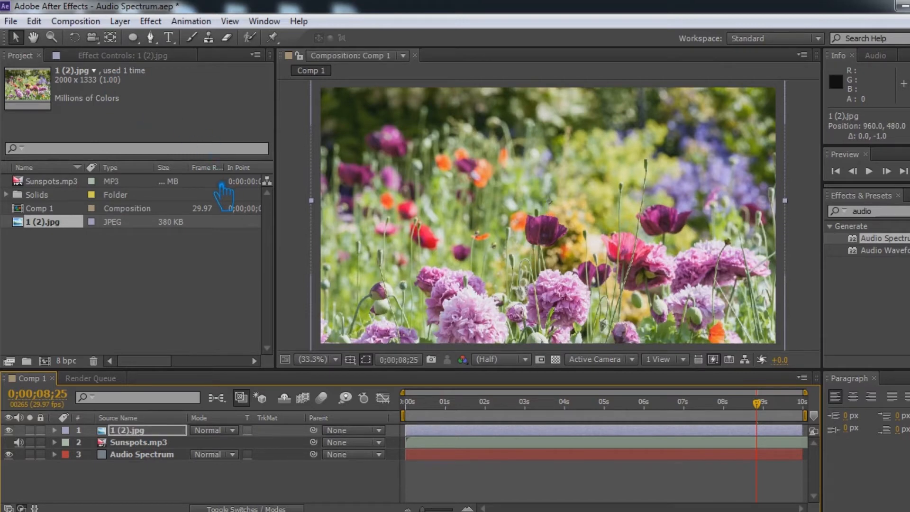
pyautogui.press('Up')
pyautogui.press('Up')
pyautogui.press('Up')
pyautogui.press('Up')
pyautogui.press('Up')
pyautogui.press('Up')
pyautogui.press('Up')
pyautogui.press('Up')
pyautogui.press('Up')
pyautogui.press('Up')
pyautogui.press('Up')
pyautogui.press('Up')
pyautogui.press('Up')
pyautogui.press('Up')
pyautogui.press('Up')
pyautogui.press('Up')
pyautogui.press('Up')
pyautogui.press('Up')
pyautogui.press('Up')
pyautogui.press('Up')
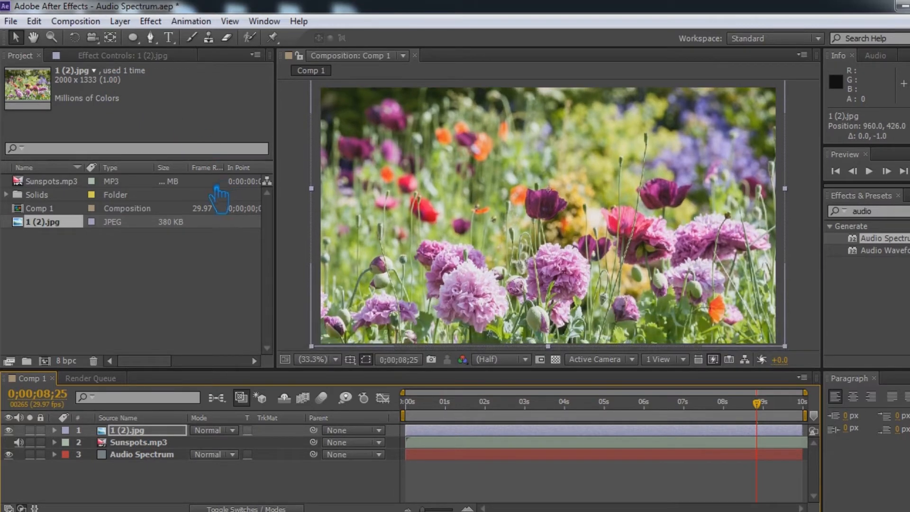
# - Draw a circular ellipse mask on the 1 (2).jpg layer, slightly smaller than the spectrum ring, and return to the Selection tool
pyautogui.click(142, 43)
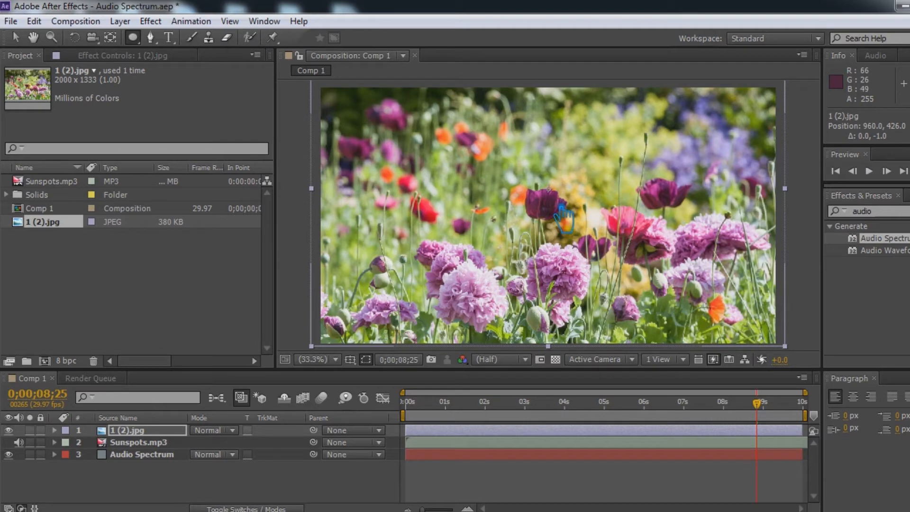
pyautogui.moveTo(564, 218); pyautogui.dragTo(626, 259)
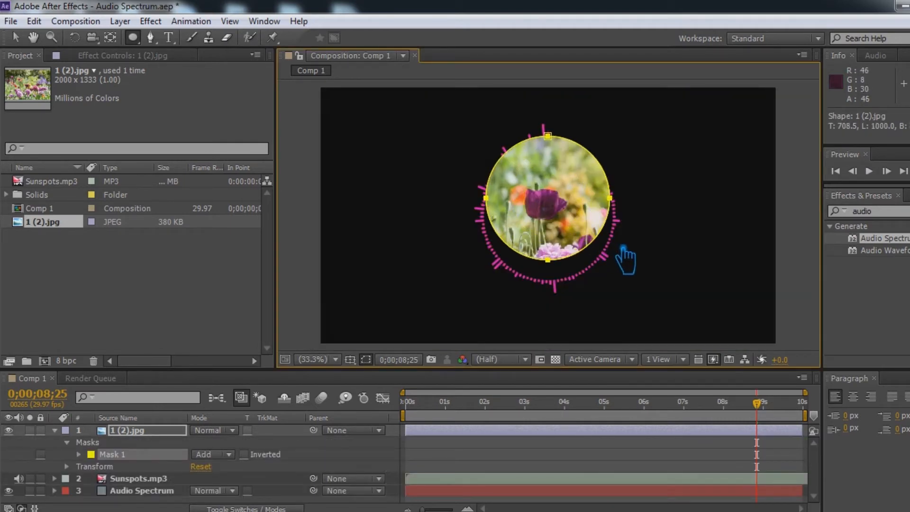
pyautogui.click(16, 37)
pyautogui.click(555, 239)
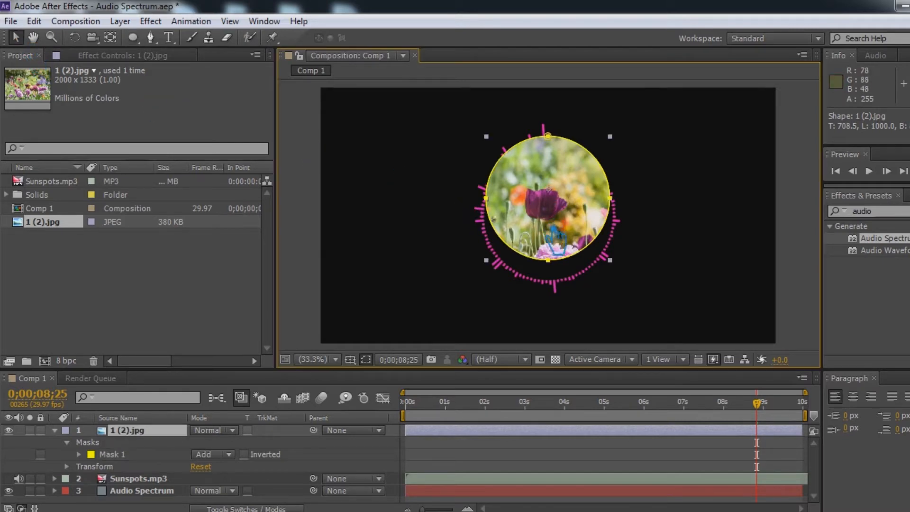
# - Clear the effects search and show the Align controls
pyautogui.moveTo(890, 213); pyautogui.dragTo(793, 217)
pyautogui.press('BackSpace')
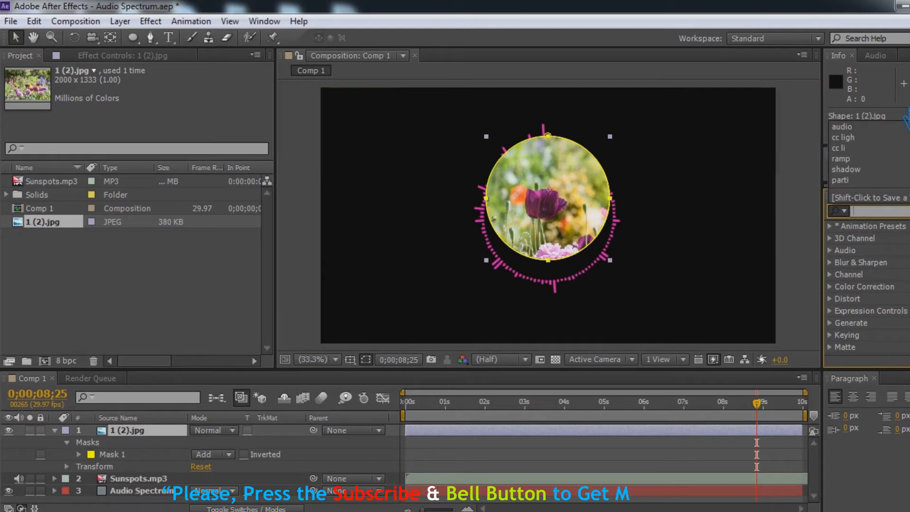
pyautogui.click(265, 21)
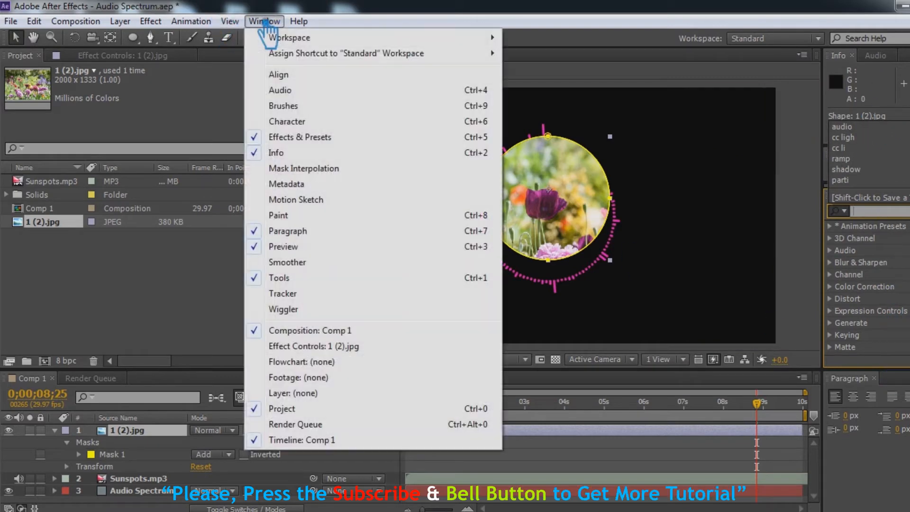
pyautogui.click(289, 74)
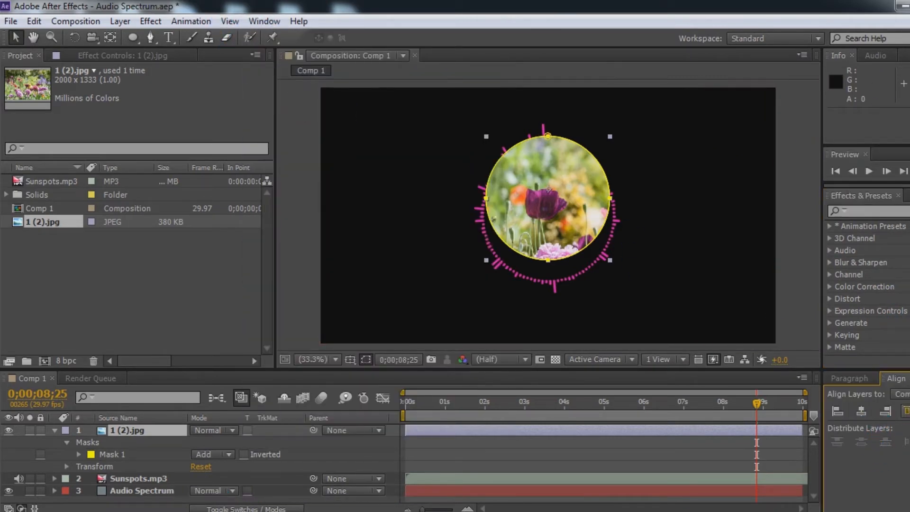
# - Center the masked image layer in the composition, inside the spectrum ring, and save the project
pyautogui.click(861, 410)
pyautogui.click(805, 208)
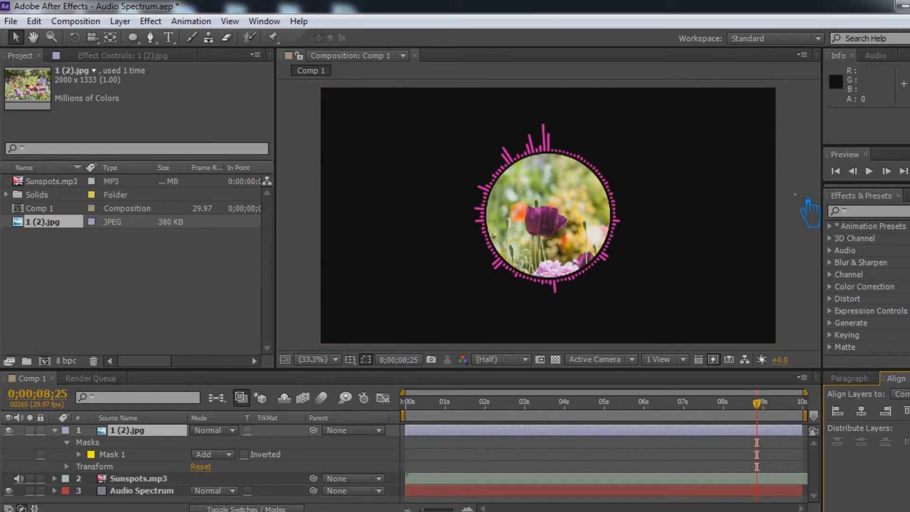
pyautogui.hotkey('ctrl', 's')
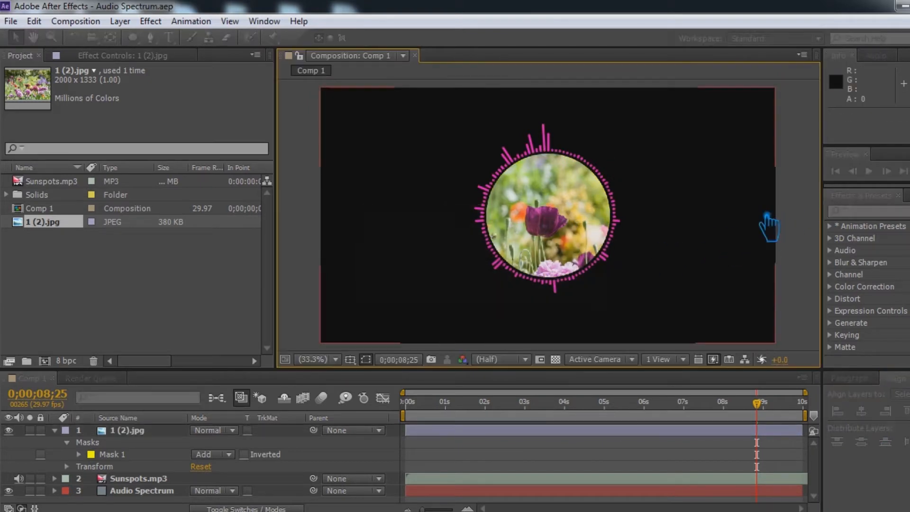
pyautogui.click(116, 454)
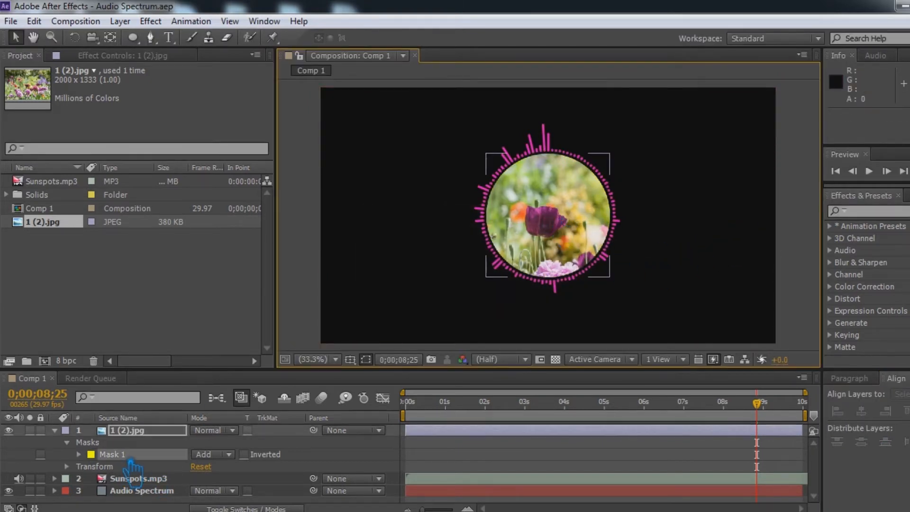
pyautogui.click(78, 454)
pyautogui.click(90, 462)
pyautogui.click(113, 450)
pyautogui.click(79, 448)
pyautogui.click(140, 436)
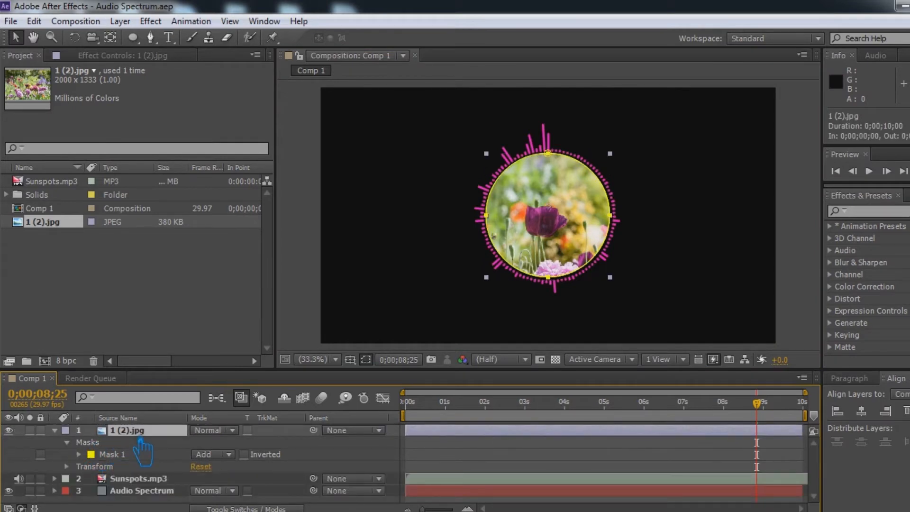
# - Deselect all layers and preview the spectrum animation around the masked image
pyautogui.click(812, 226)
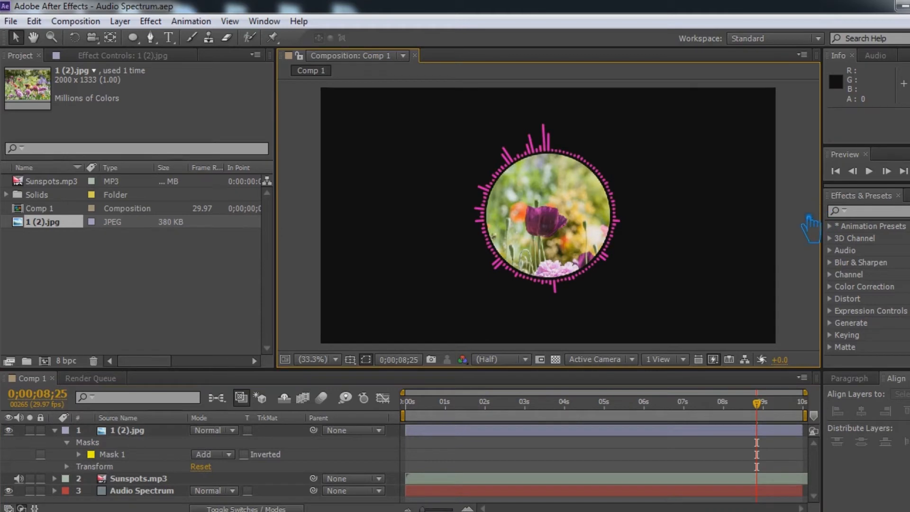
pyautogui.press('KP_0')
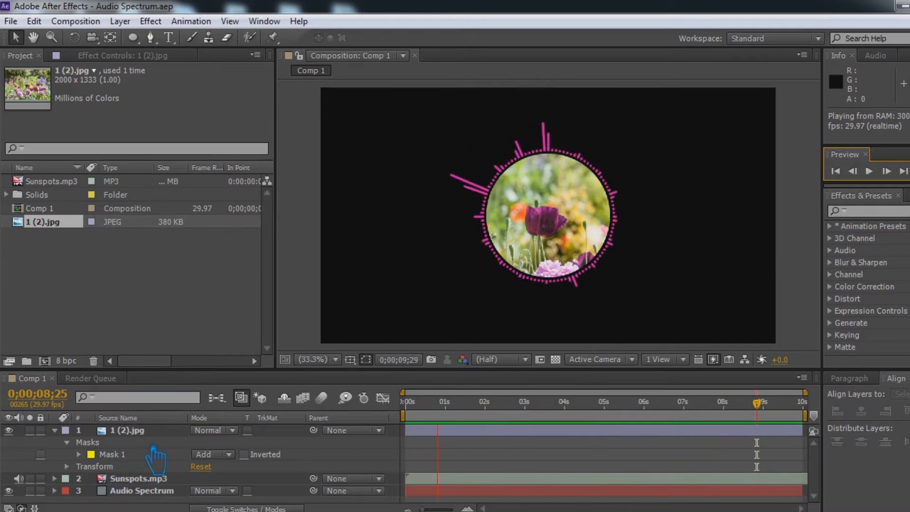
pyautogui.click(127, 451)
# - Collapse the 1 (2).jpg layer's properties and lock the layer
pyautogui.click(54, 430)
pyautogui.click(127, 430)
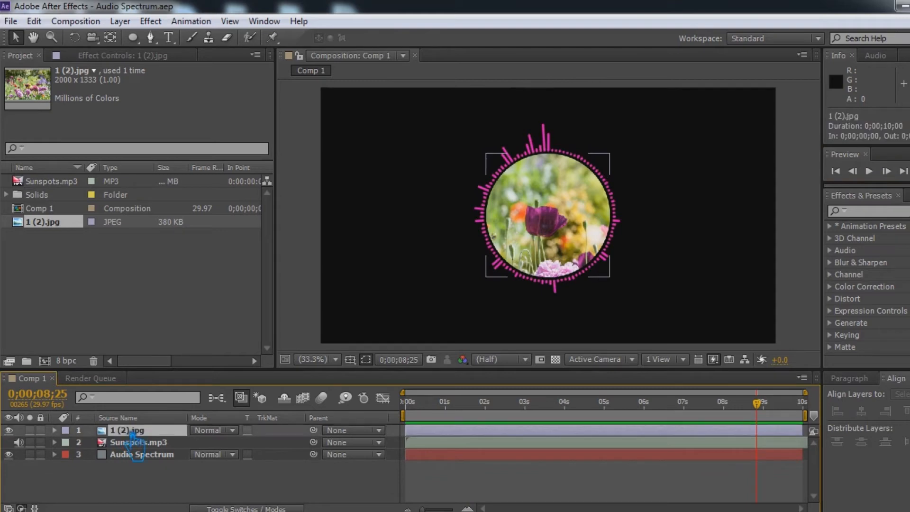
pyautogui.click(41, 430)
# - Open the Audio Spectrum layer's effect settings and set the Outside Color to white
pyautogui.click(141, 442)
pyautogui.click(141, 454)
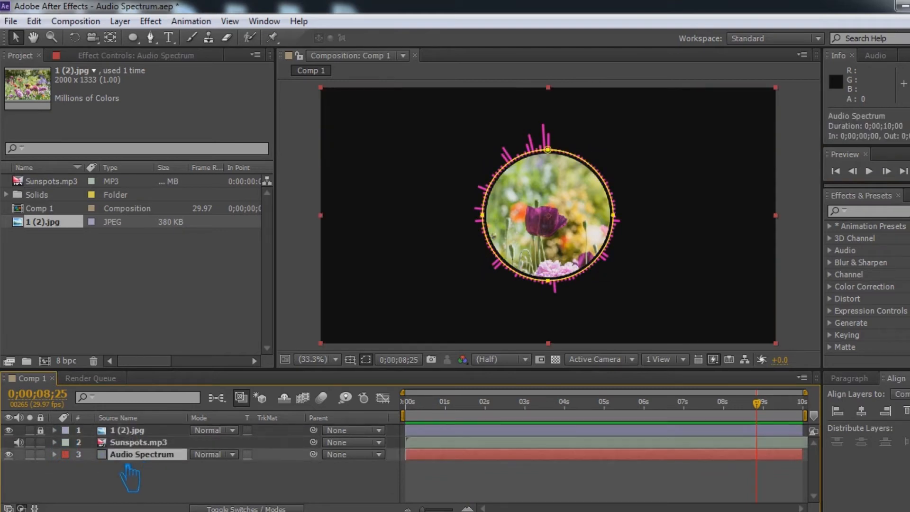
pyautogui.click(55, 454)
pyautogui.click(136, 55)
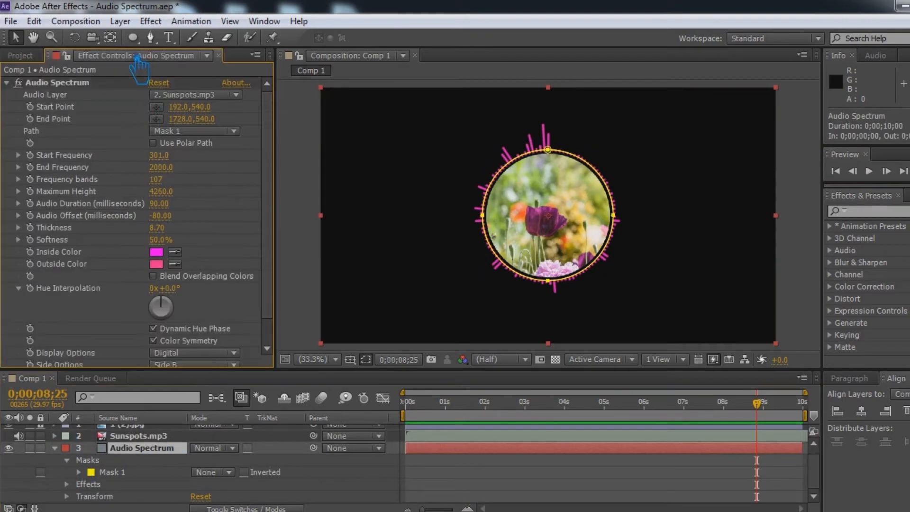
pyautogui.click(157, 264)
pyautogui.click(32, 145)
pyautogui.click(359, 152)
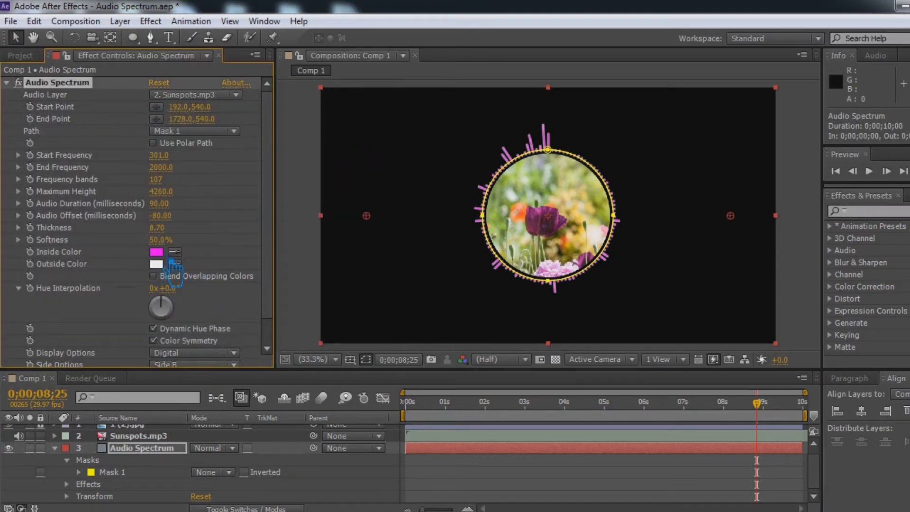
# - Set the spectrum's Inside Color to blue
pyautogui.click(156, 252)
pyautogui.click(228, 227)
pyautogui.click(182, 207)
pyautogui.click(184, 166)
pyautogui.click(364, 148)
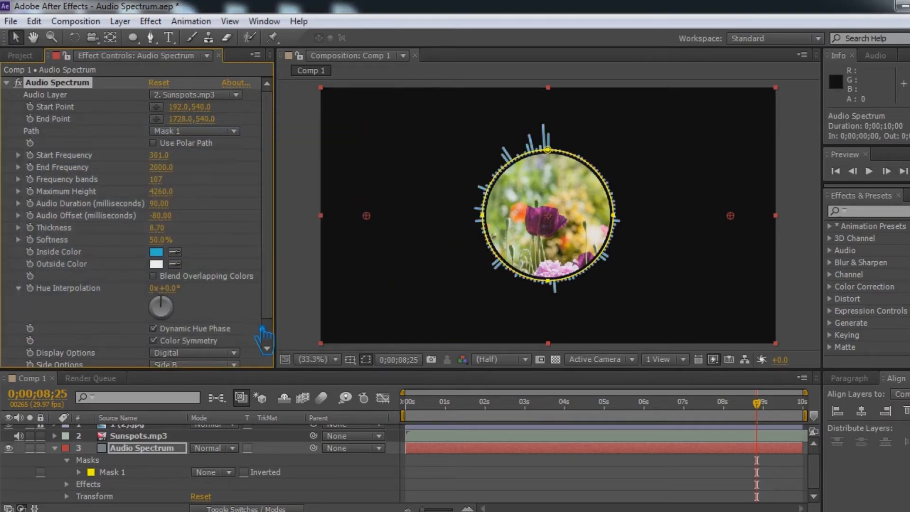
# - Set the spectrum's Thickness to 8.90, Start Frequency to 101, Frequency bands to 172 and Maximum Height to 5720
pyautogui.moveTo(176, 237)
pyautogui.mouseDown()
pyautogui.moveTo(259, 233)
pyautogui.moveTo(165, 244)
pyautogui.moveTo(176, 245)
pyautogui.mouseUp()
pyautogui.moveTo(173, 192); pyautogui.dragTo(204, 223)
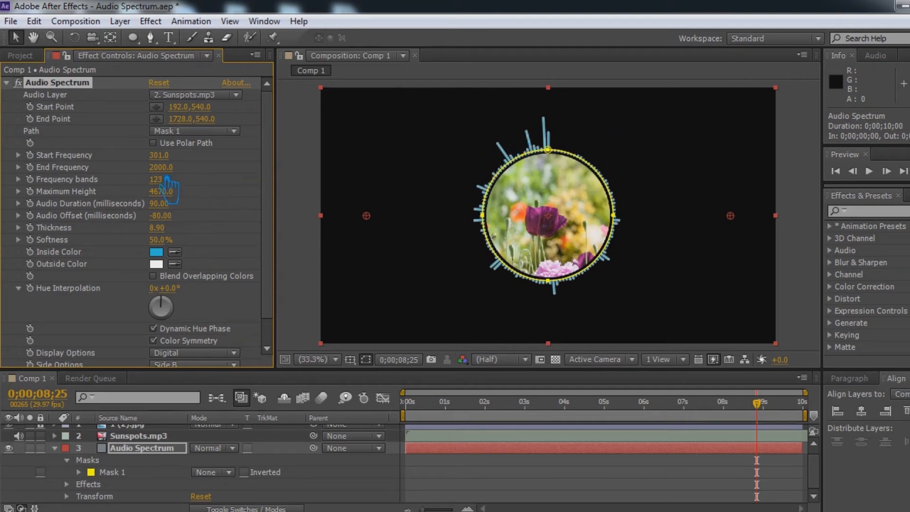
pyautogui.moveTo(175, 163); pyautogui.dragTo(168, 169)
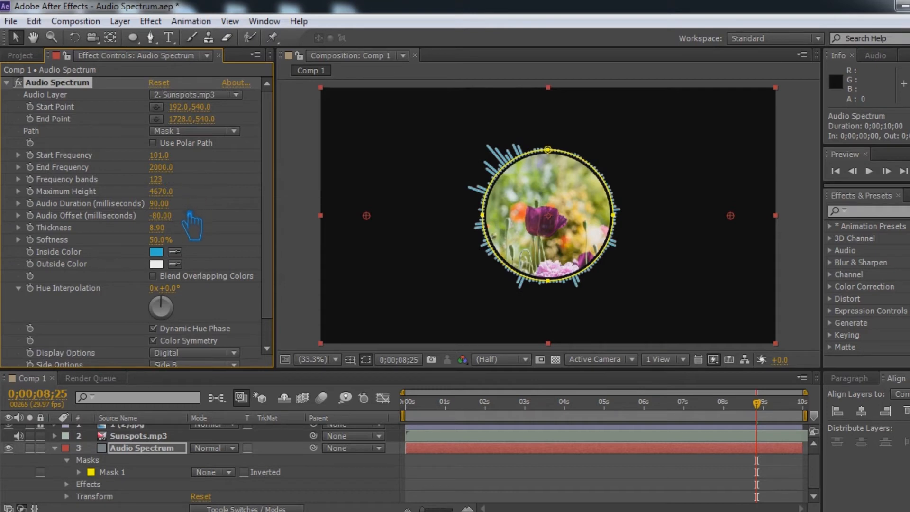
pyautogui.moveTo(172, 185); pyautogui.dragTo(216, 194)
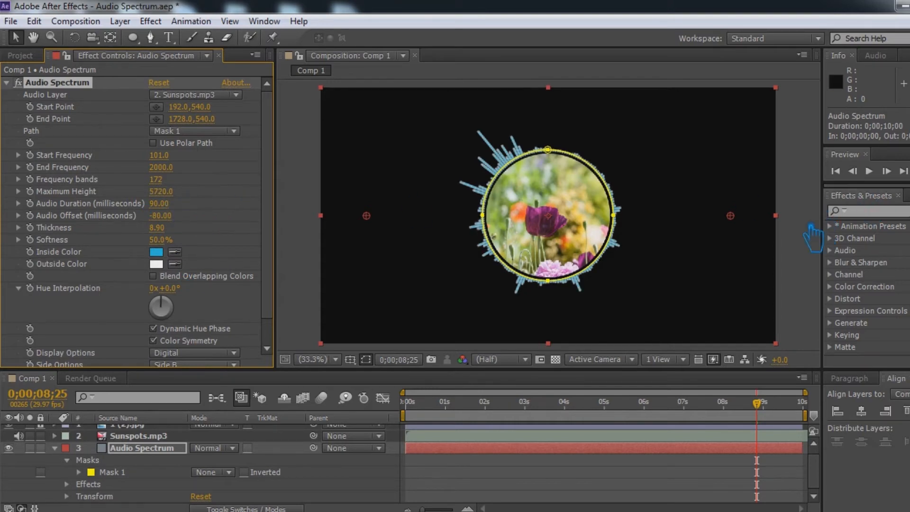
# - Save the project with no layer selected and preview the blue spectrum's animation, stopping the playback near 8 seconds
pyautogui.click(813, 235)
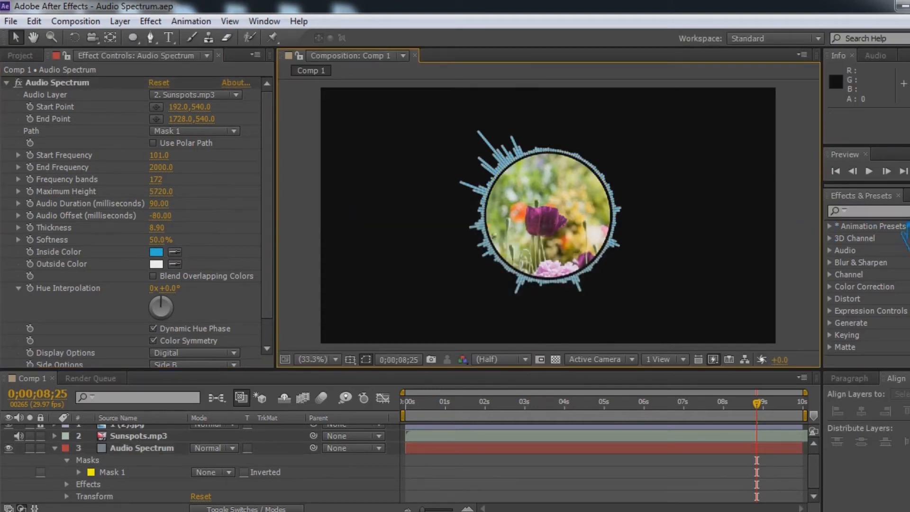
pyautogui.press('KP_0')
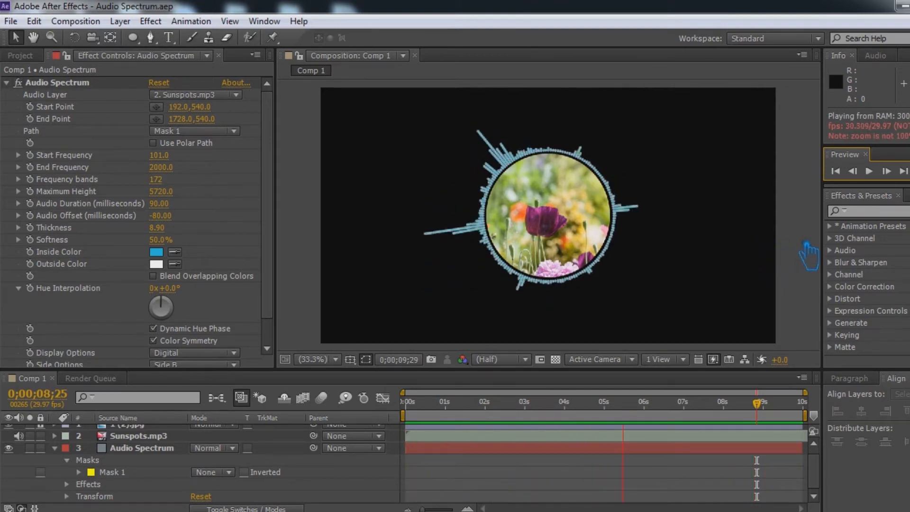
pyautogui.press('space')
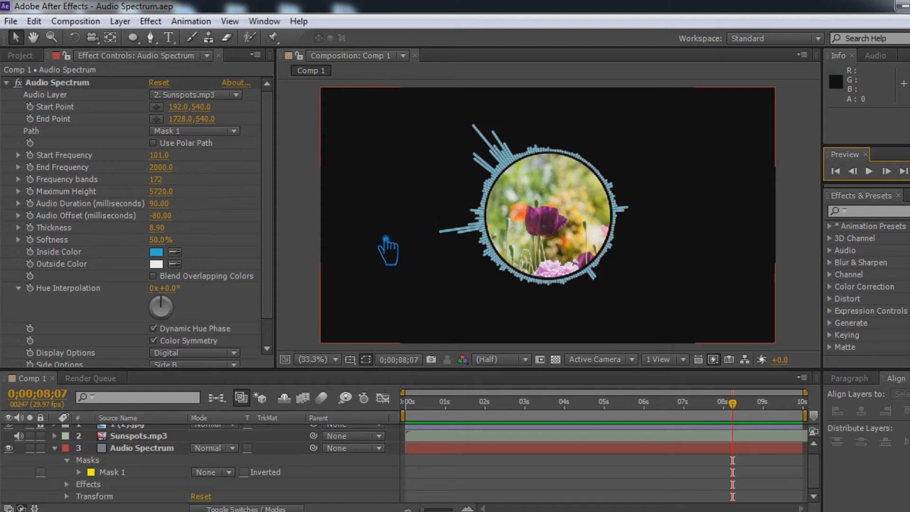
# - Select the Audio Spectrum layer and collapse its properties in the timeline
pyautogui.click(129, 448)
pyautogui.click(54, 448)
pyautogui.scroll(-1, 234, 297)
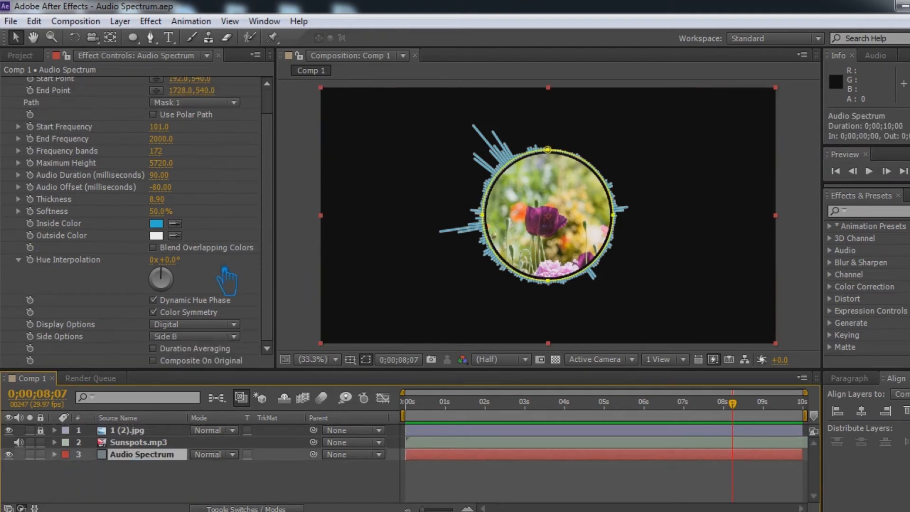
# - Try the Analog lines and Analog dots display options on the spectrum and return to Digital
pyautogui.click(209, 325)
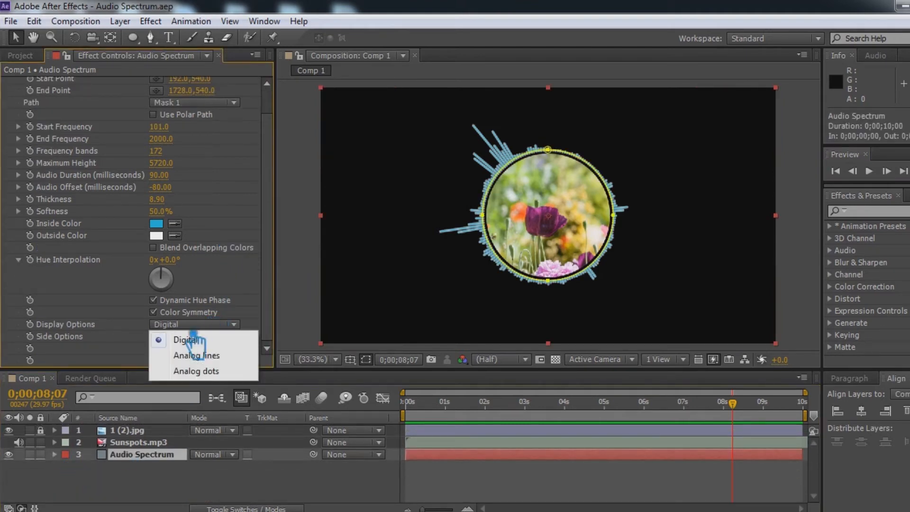
pyautogui.click(201, 357)
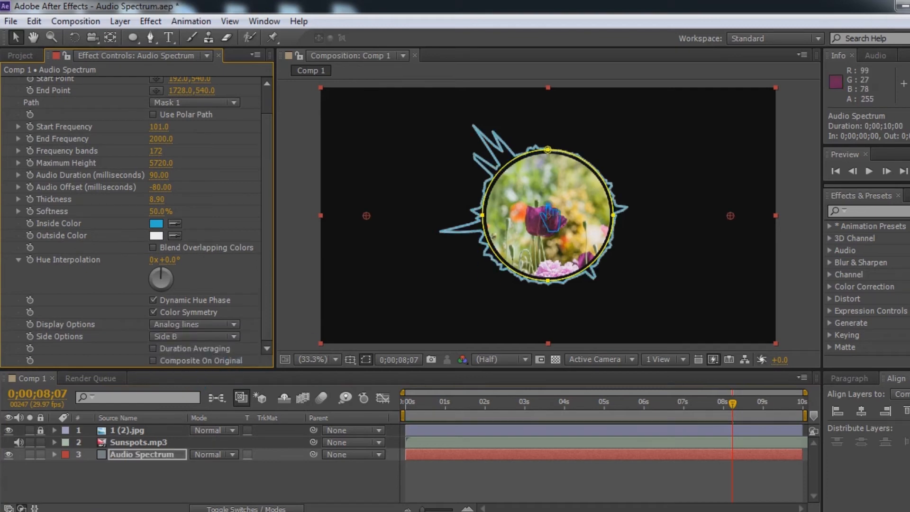
pyautogui.click(199, 326)
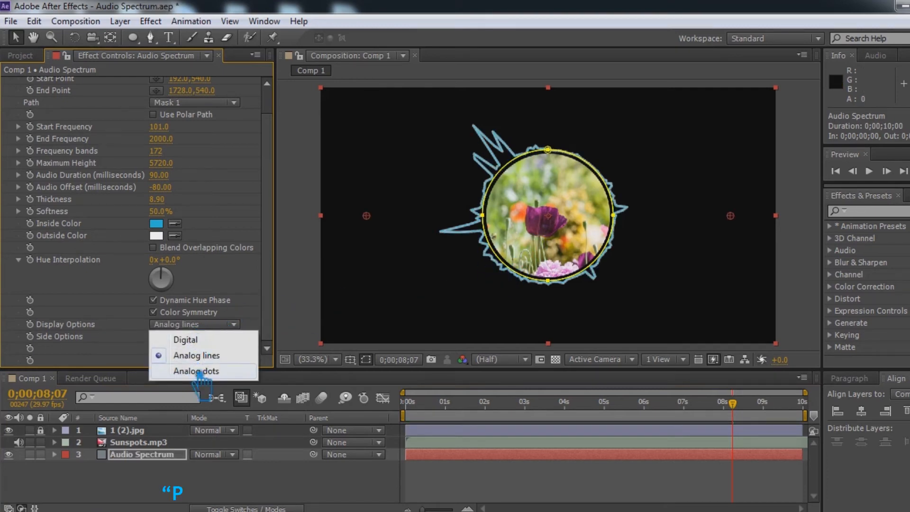
pyautogui.click(202, 372)
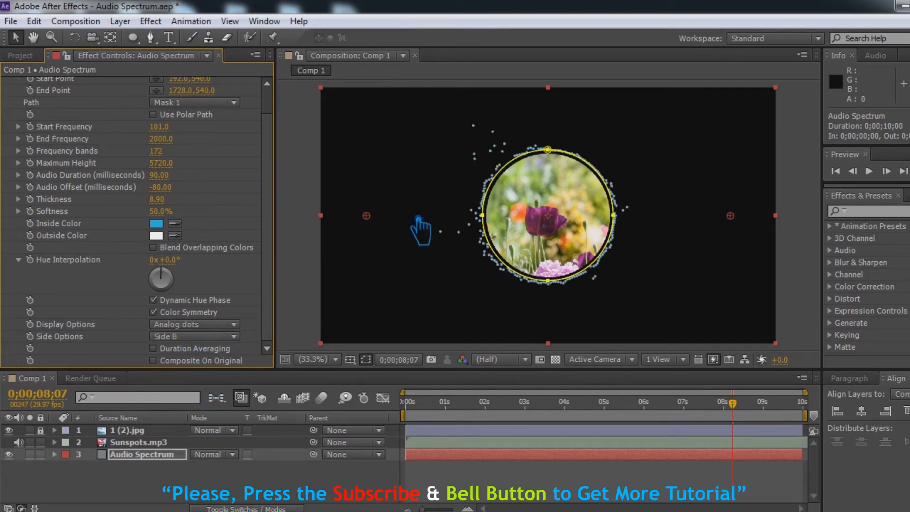
pyautogui.click(194, 325)
pyautogui.click(199, 348)
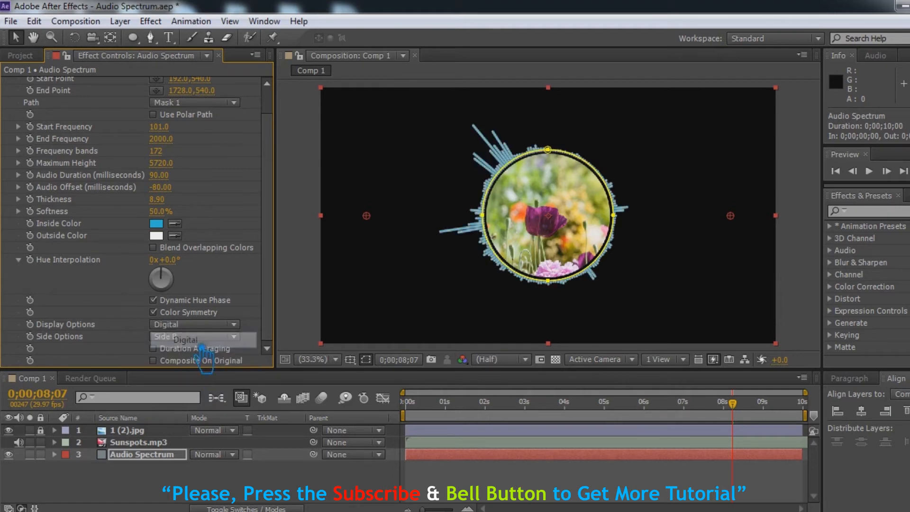
# - Set the spectrum's Display Options to Analog lines and preview the animation
pyautogui.click(194, 325)
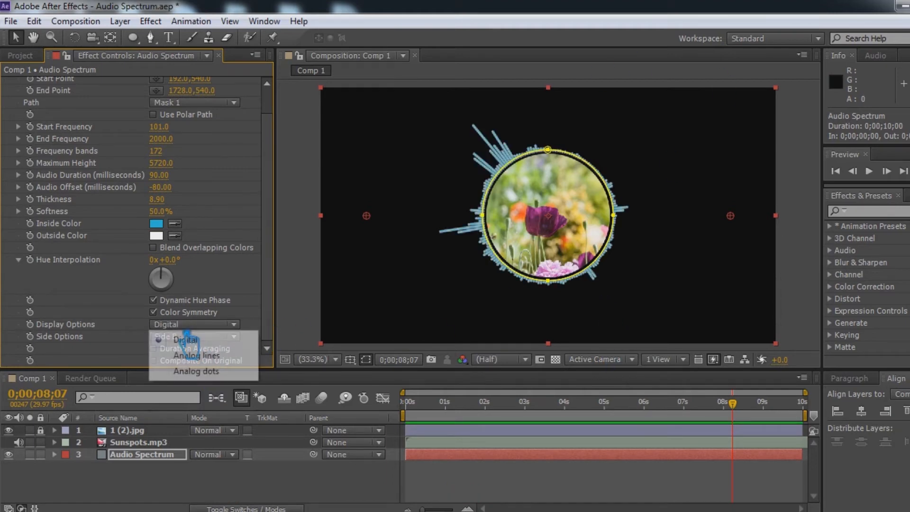
pyautogui.click(199, 360)
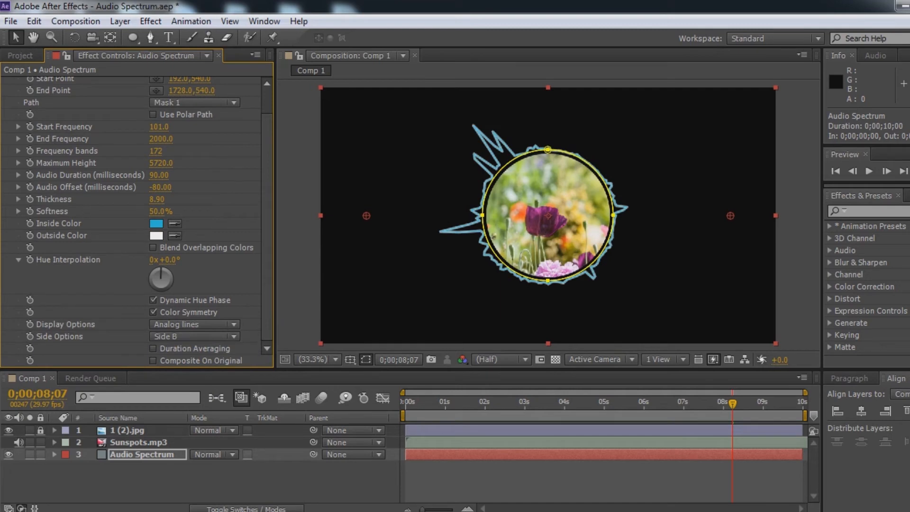
pyautogui.press('space')
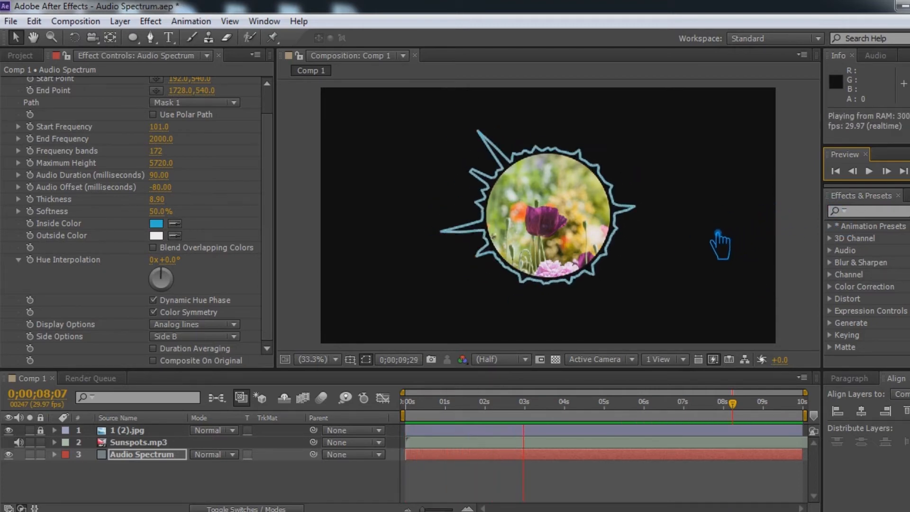
# - Change the spectrum's Inside Color to pink and preview the animation with no layer selected
pyautogui.press('space')
pyautogui.click(156, 223)
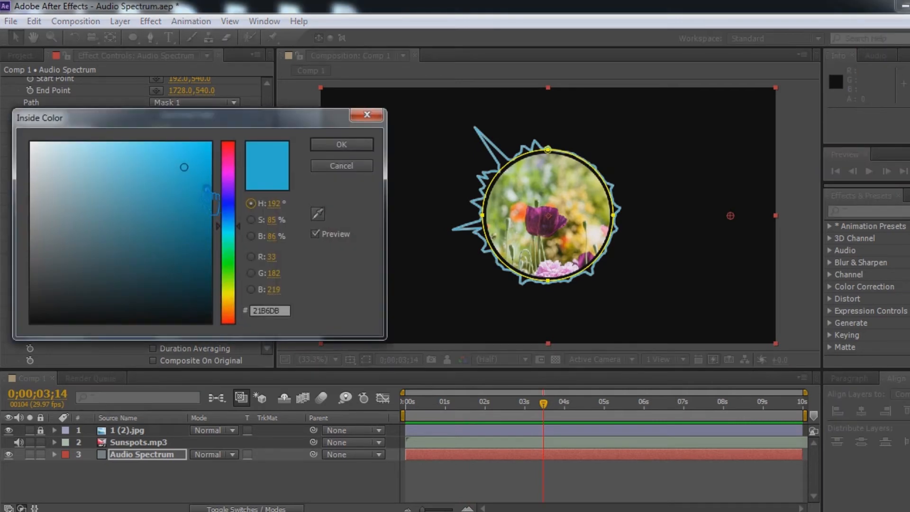
pyautogui.moveTo(245, 189)
pyautogui.mouseDown()
pyautogui.moveTo(246, 179)
pyautogui.moveTo(182, 139)
pyautogui.mouseUp()
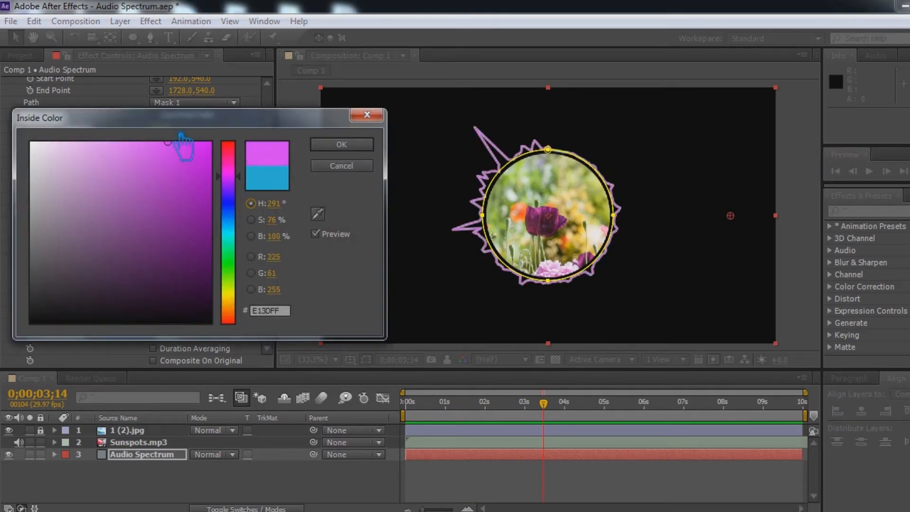
pyautogui.moveTo(244, 168); pyautogui.dragTo(242, 151)
pyautogui.click(349, 146)
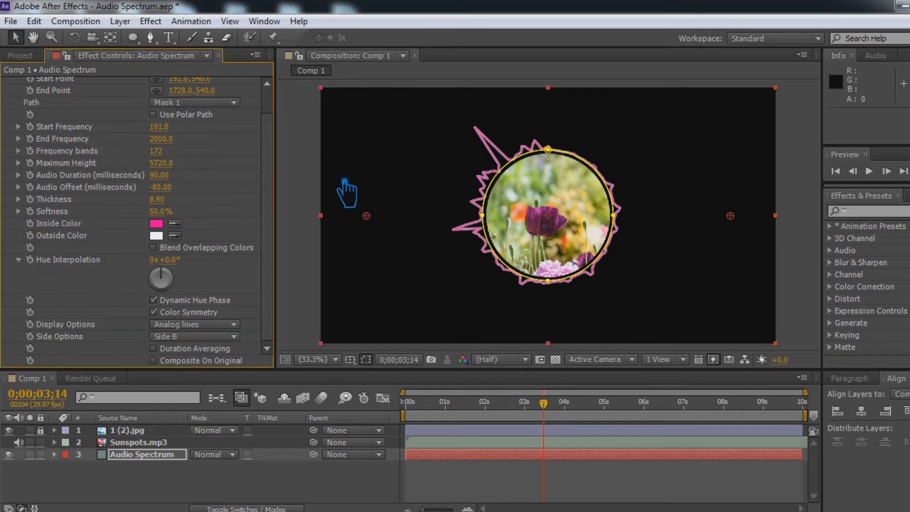
pyautogui.click(809, 252)
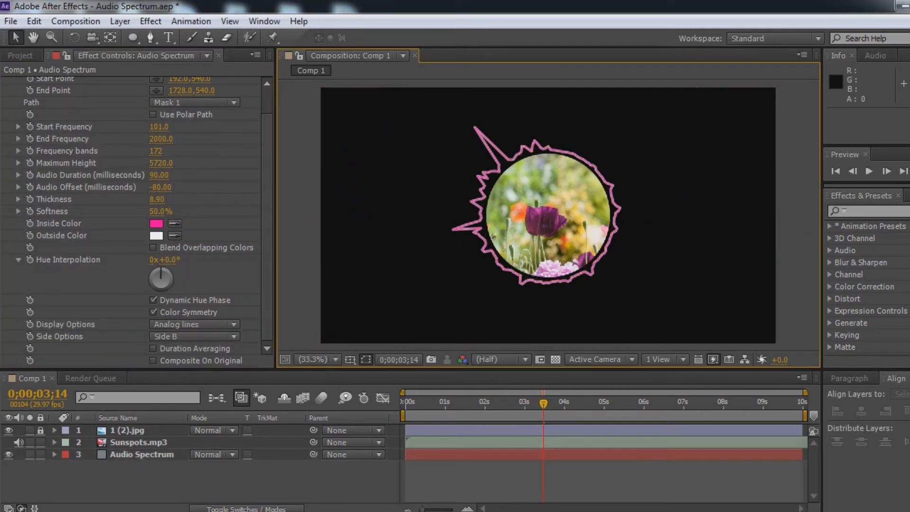
pyautogui.press('KP_0')
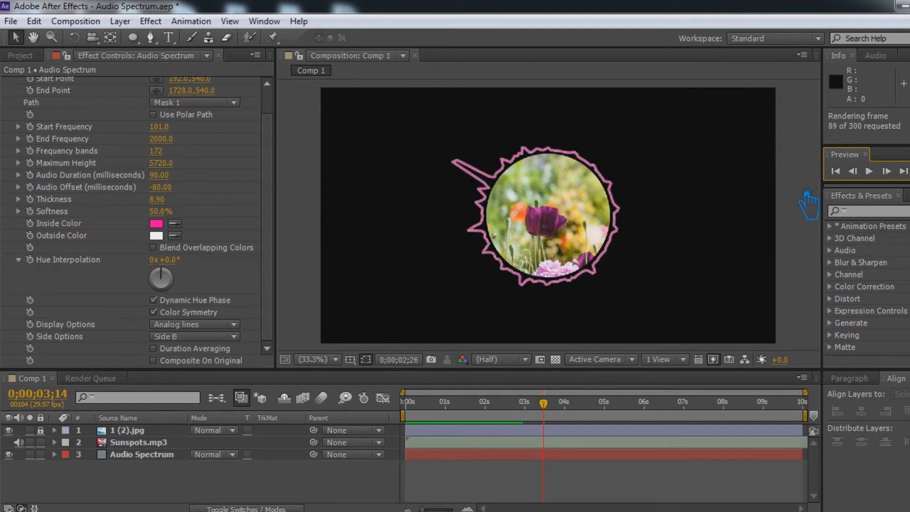
# - Set the pink spectrum's Display Options to Analog dots and preview the animation
pyautogui.click(199, 326)
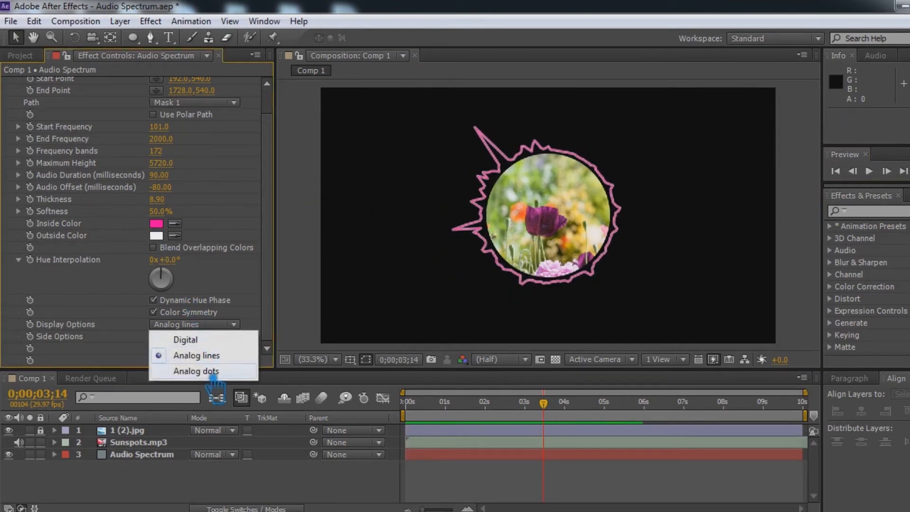
pyautogui.click(195, 372)
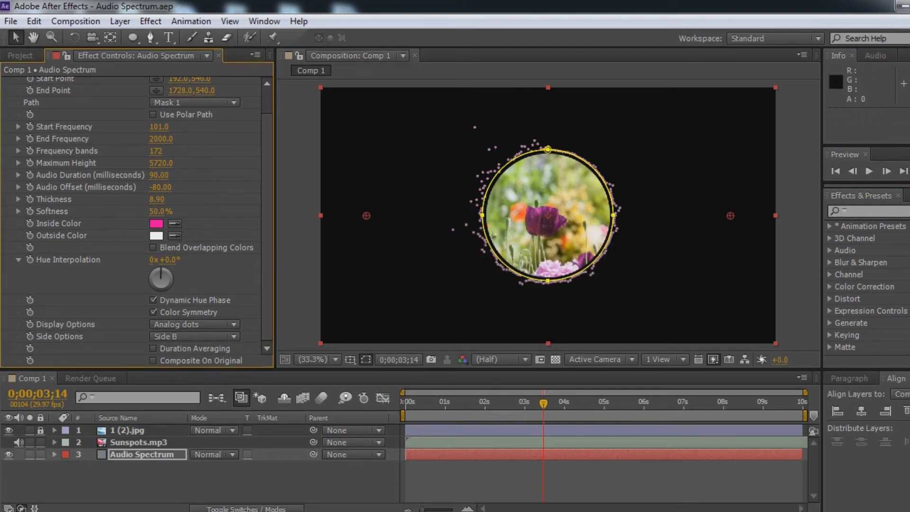
pyautogui.press('KP_0')
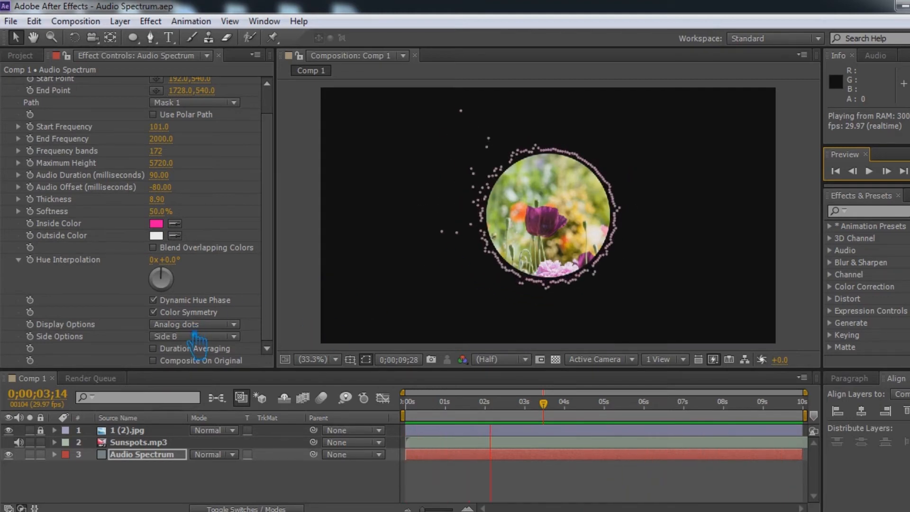
# - Set the pink spectrum's Display Options to Digital and preview the animation
pyautogui.click(202, 327)
pyautogui.click(182, 396)
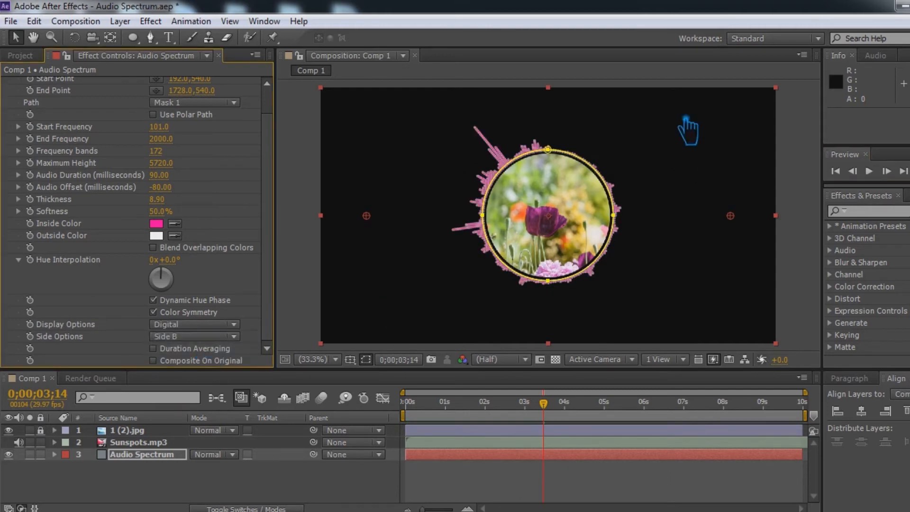
pyautogui.click(869, 170)
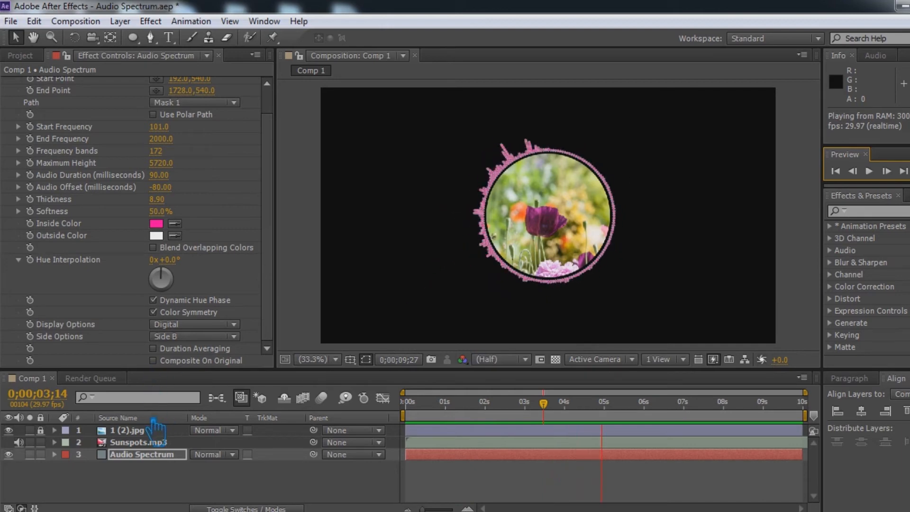
pyautogui.click(140, 453)
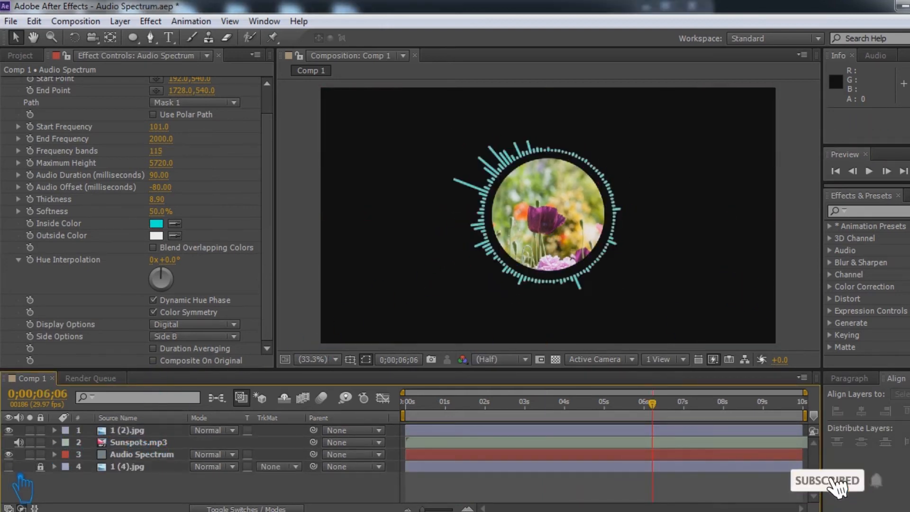
# - Show the 1 (4).jpg background layer and enable Blend Overlapping Colors on the spectrum
pyautogui.click(8, 467)
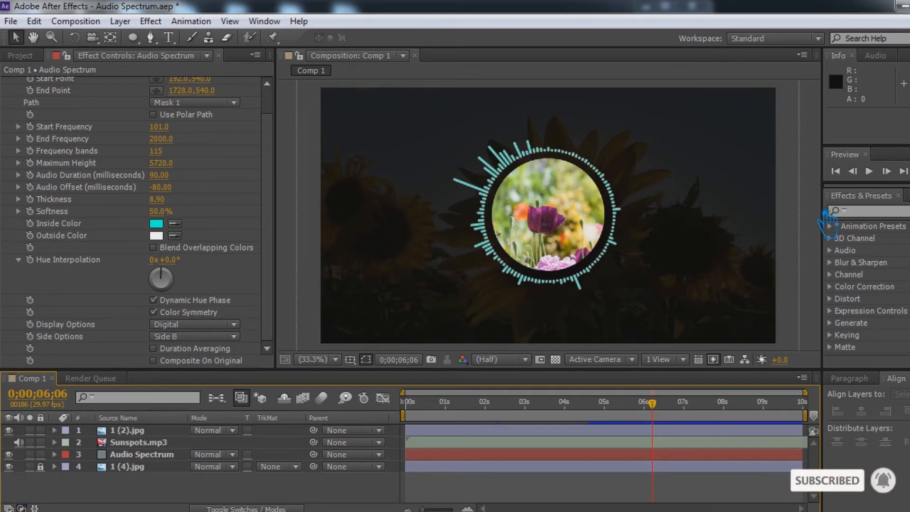
pyautogui.click(153, 247)
# - Set the spectrum's Hue Interpolation to 2x+0.0° and preview the animation after saving the project
pyautogui.moveTo(186, 277); pyautogui.dragTo(199, 291)
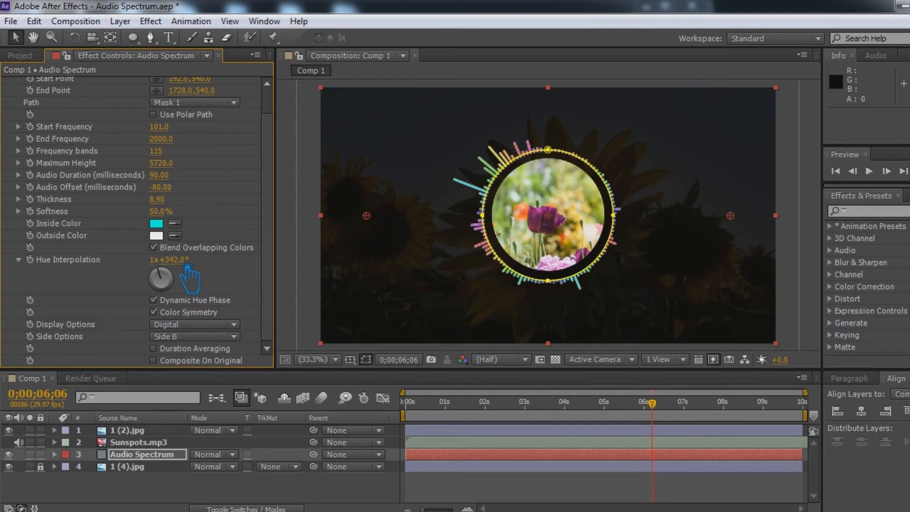
pyautogui.click(198, 266)
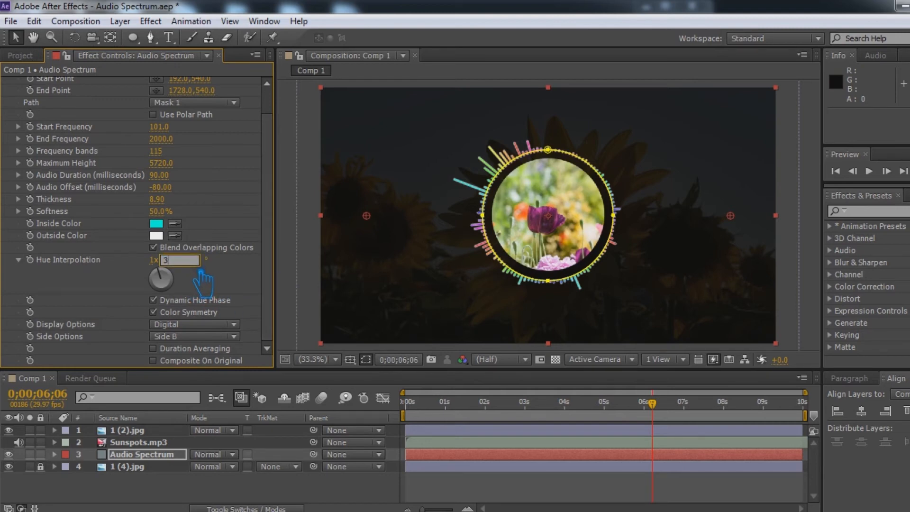
pyautogui.write('360')
pyautogui.press('Return')
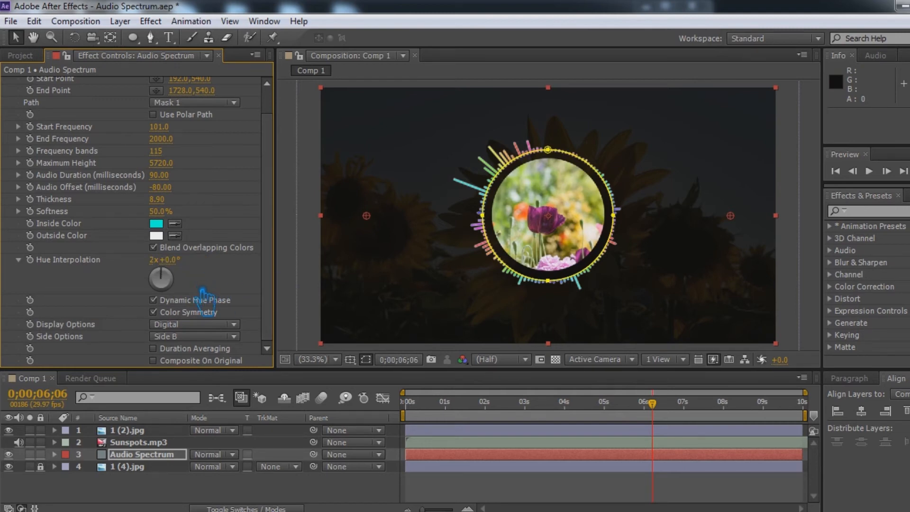
pyautogui.hotkey('ctrl', 's')
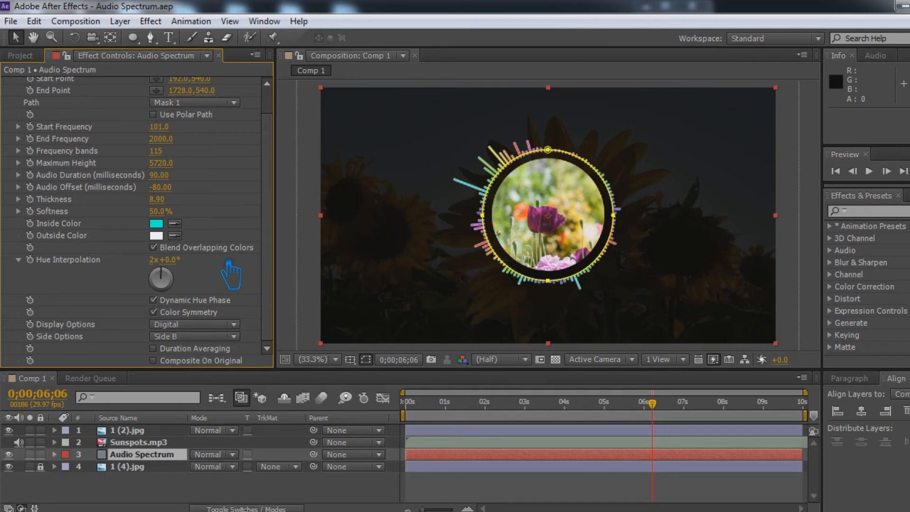
pyautogui.press('KP_0')
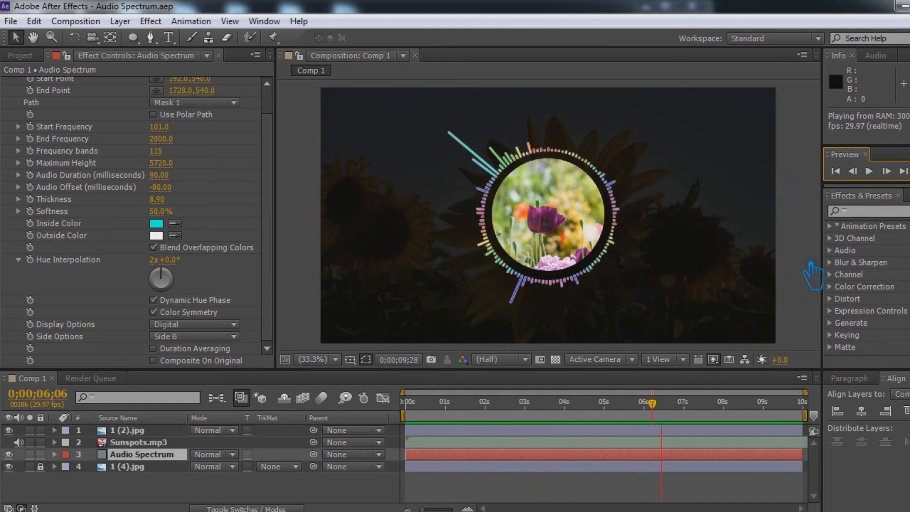
# - Try the Analog lines and Analog dots display options on the multicolored spectrum, previewing each, and return to Digital
pyautogui.click(204, 326)
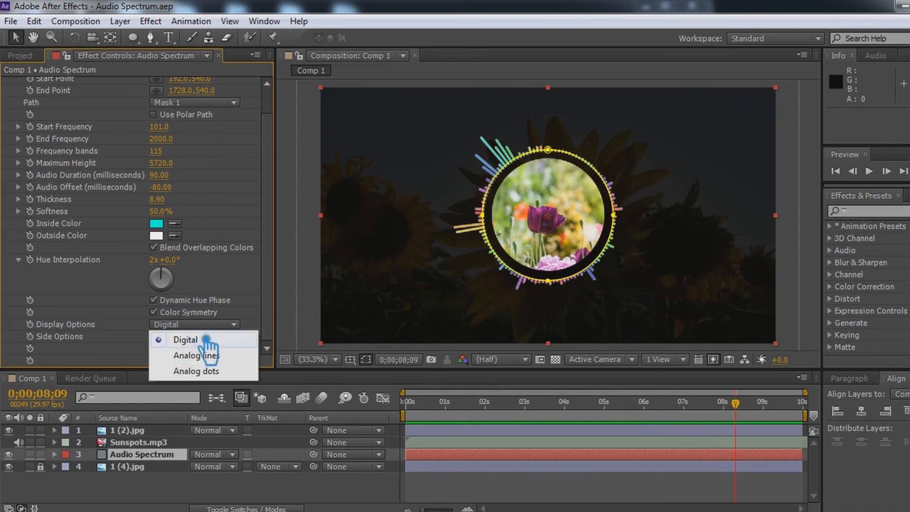
pyautogui.click(208, 355)
pyautogui.press('KP_0')
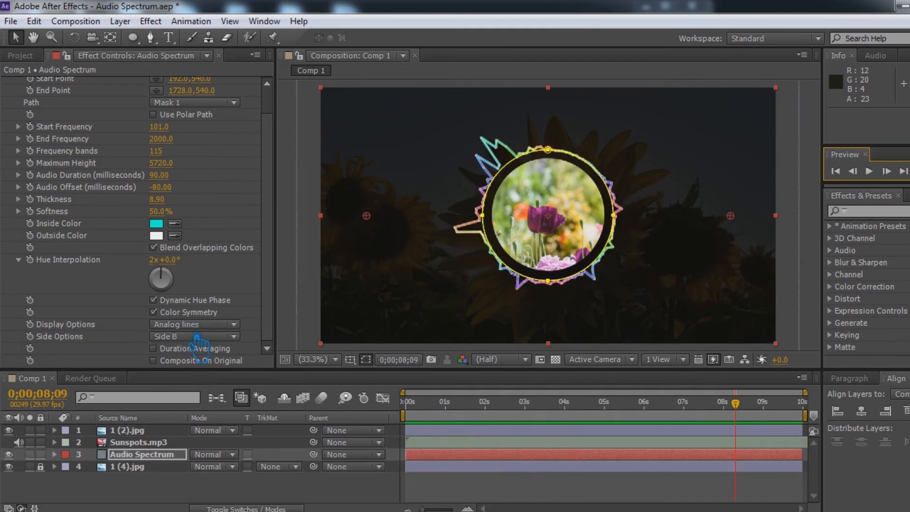
pyautogui.click(194, 324)
pyautogui.click(201, 371)
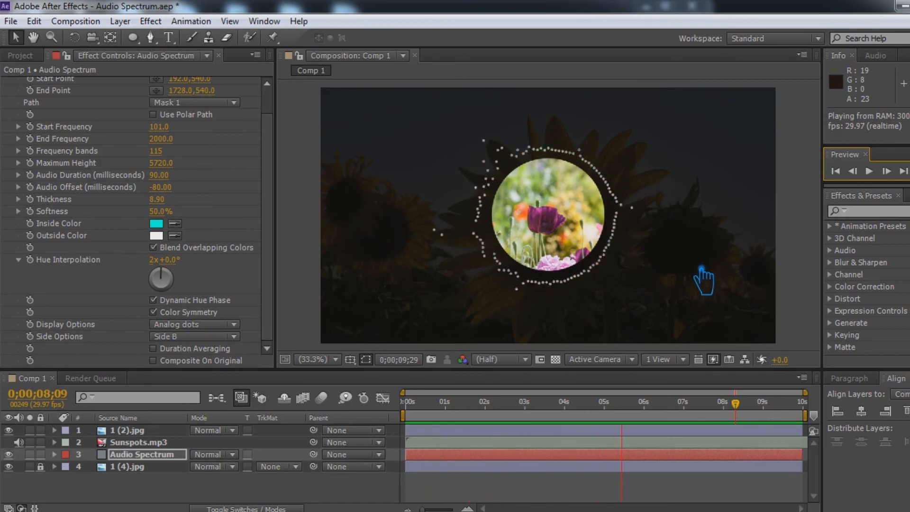
pyautogui.click(222, 327)
pyautogui.click(222, 327)
pyautogui.click(230, 340)
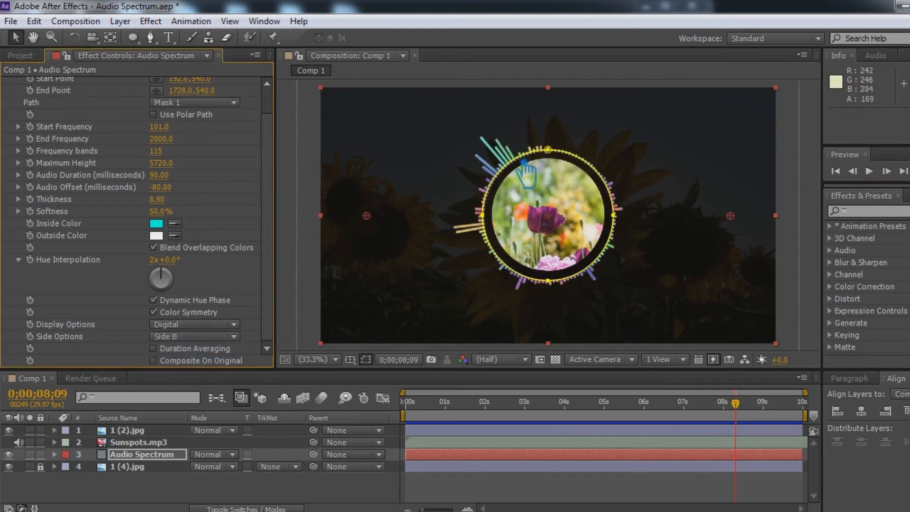
pyautogui.click(817, 239)
# - Set the spectrum's Side Options to Side A & B and preview the animation with no layer selected
pyautogui.click(203, 336)
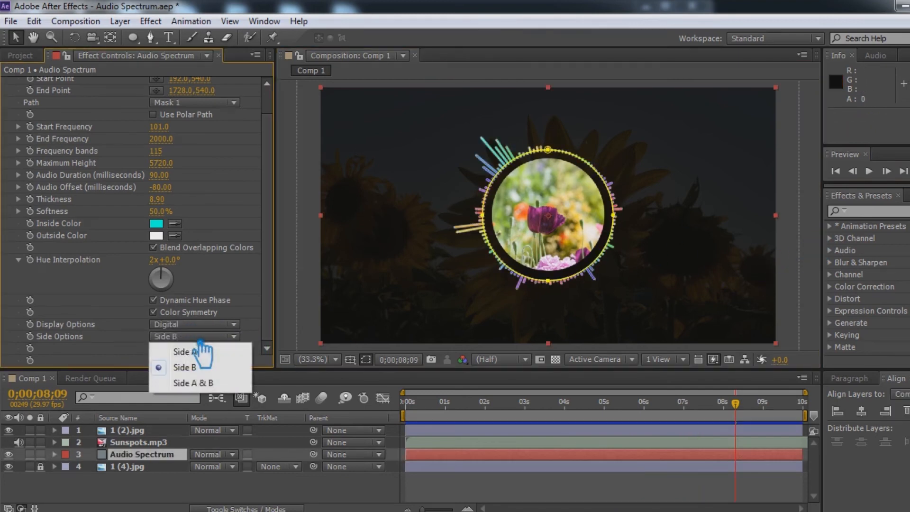
pyautogui.click(203, 382)
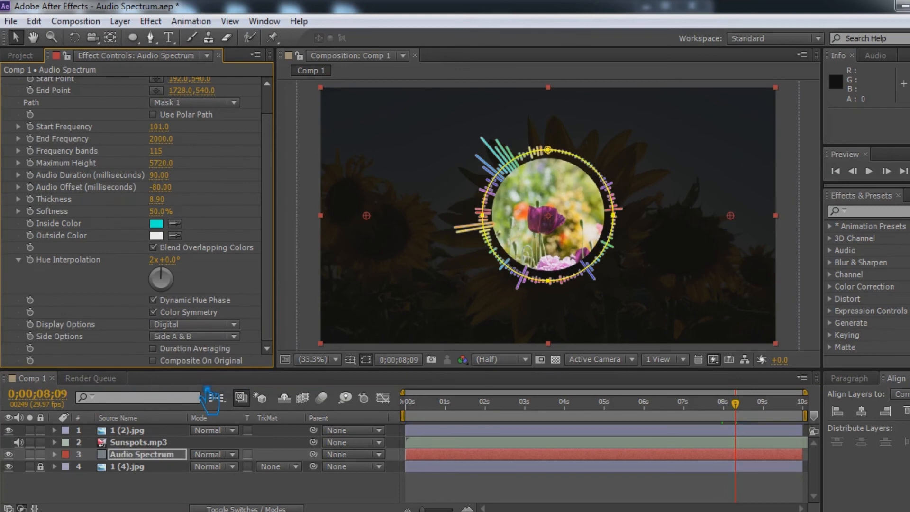
pyautogui.click(812, 189)
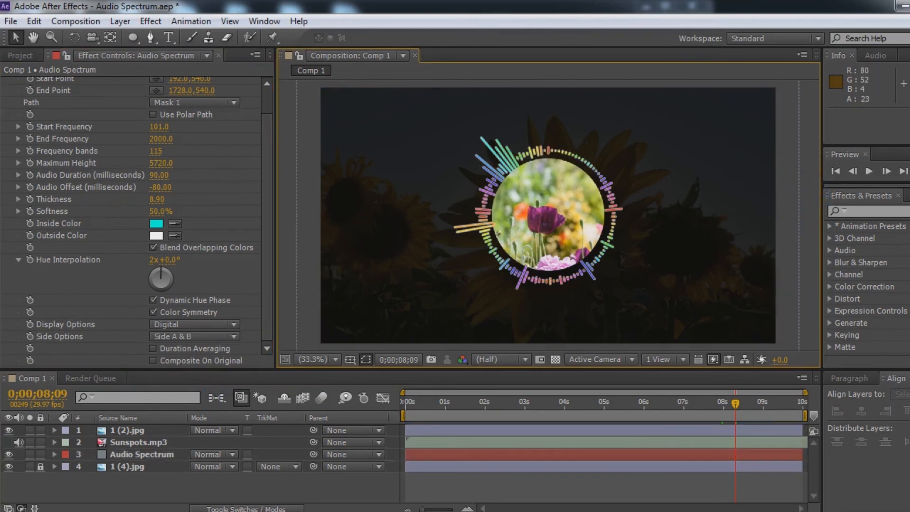
pyautogui.press('KP_0')
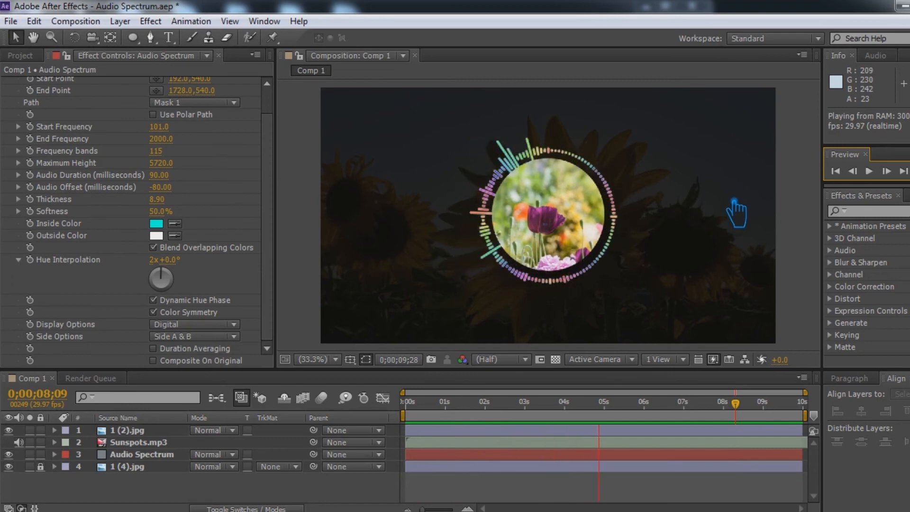
pyautogui.press('space')
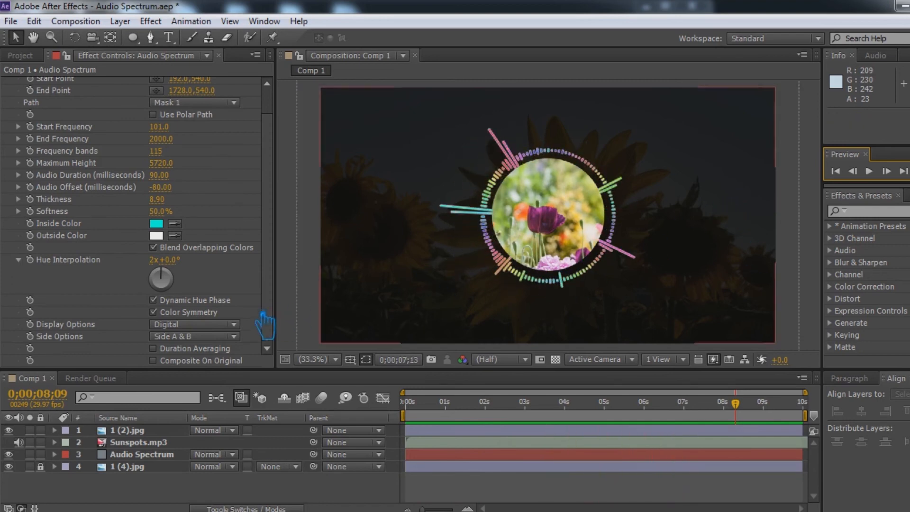
# - Preview the two-sided spectrum with Analog lines and with Analog dots, and return its Display Options to Digital with the layer deselected
pyautogui.click(194, 325)
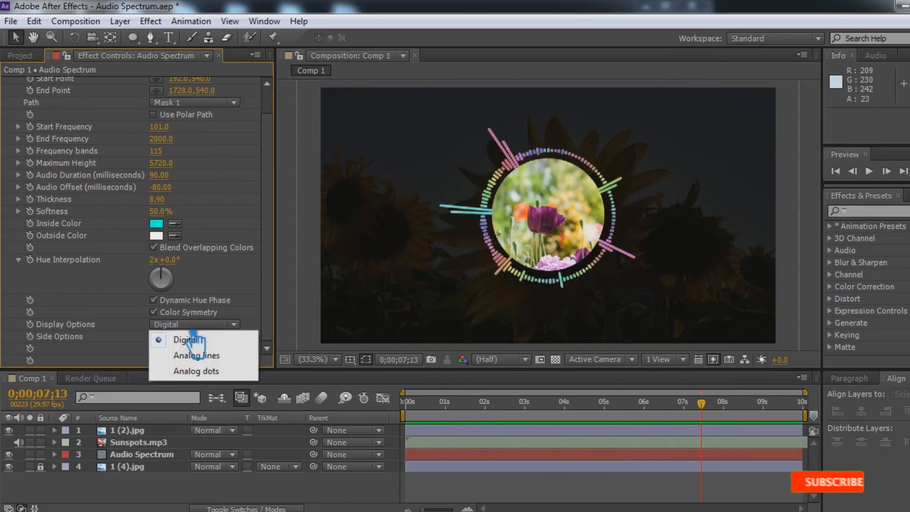
pyautogui.click(209, 355)
pyautogui.click(907, 171)
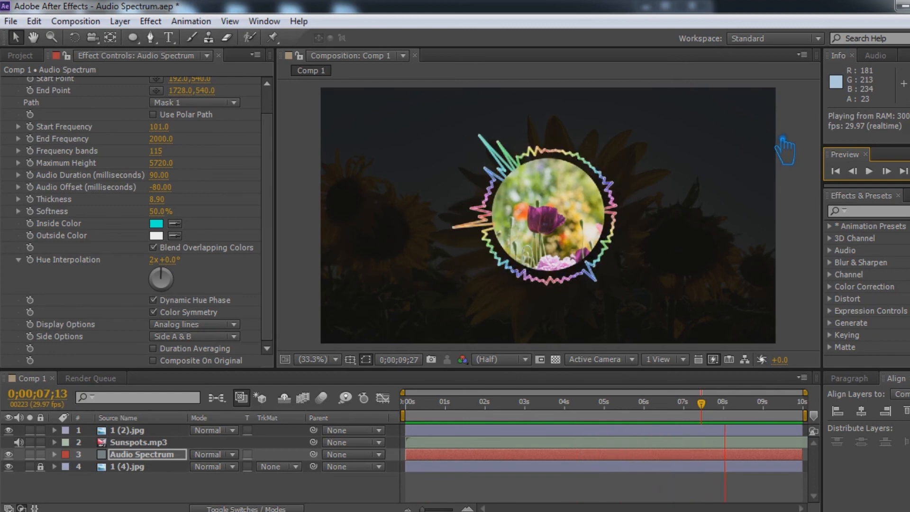
pyautogui.press('space')
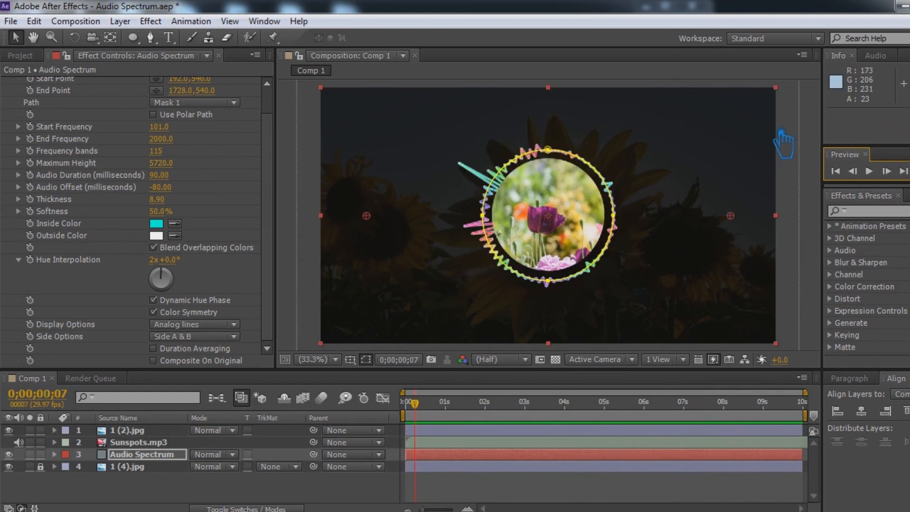
pyautogui.click(208, 326)
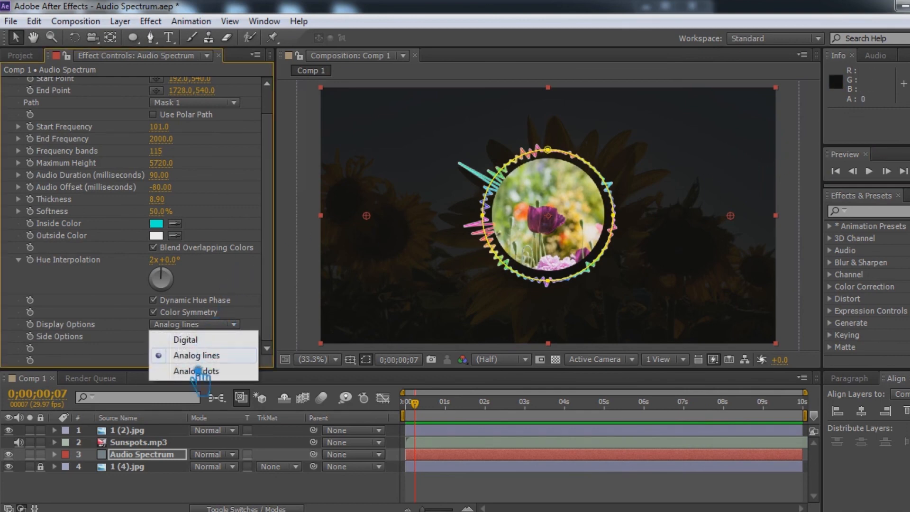
pyautogui.click(204, 369)
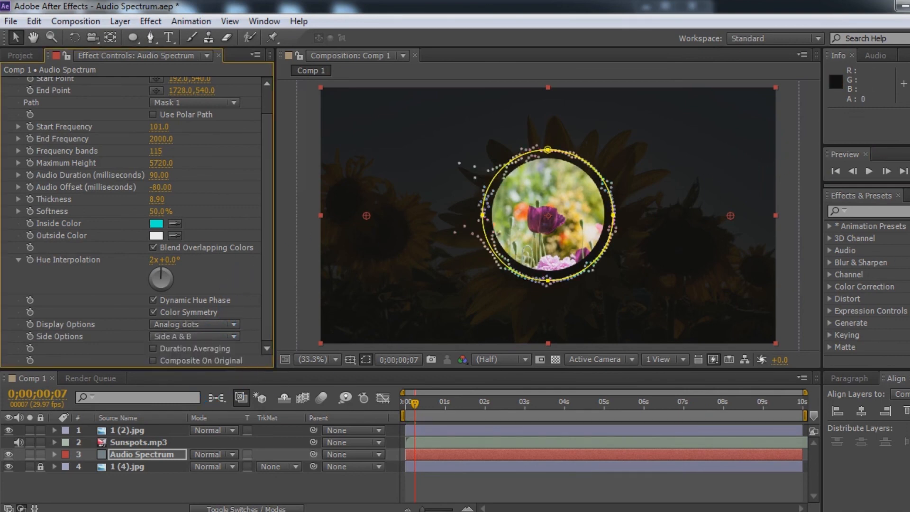
pyautogui.press('KP_0')
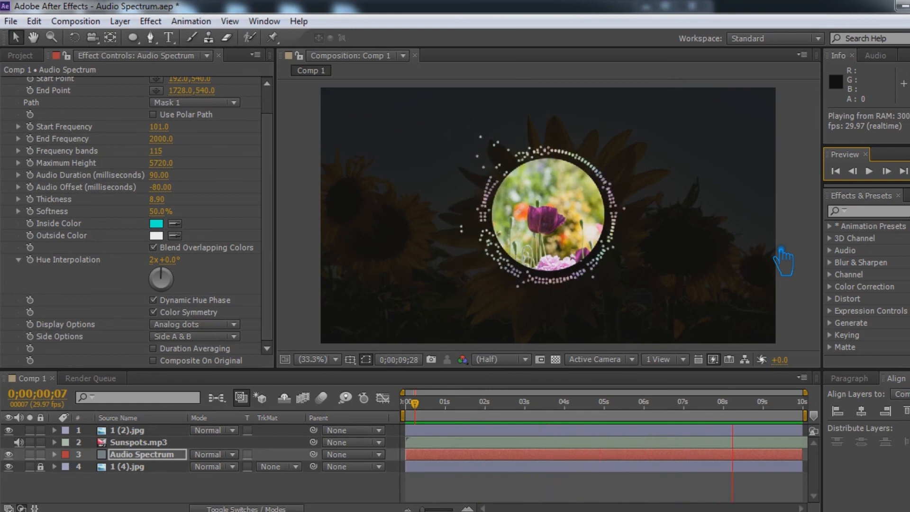
pyautogui.click(214, 339)
pyautogui.click(214, 326)
pyautogui.click(211, 339)
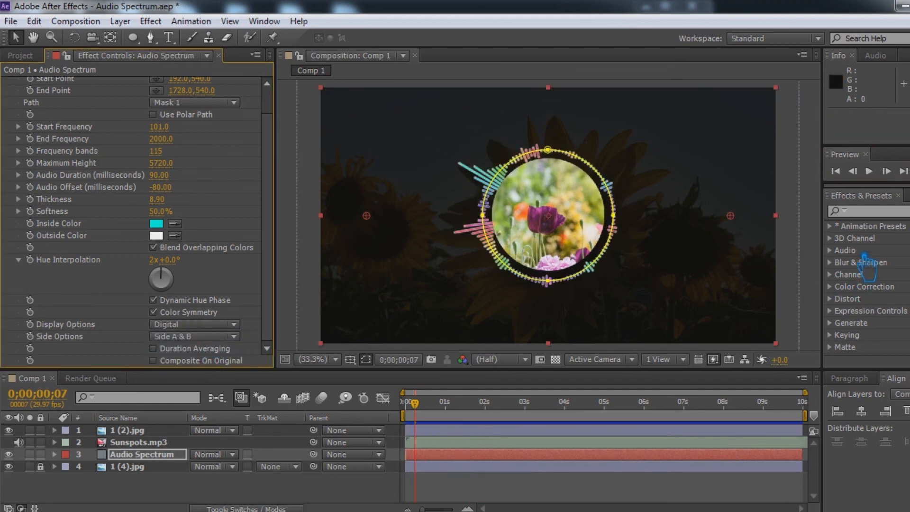
pyautogui.click(817, 277)
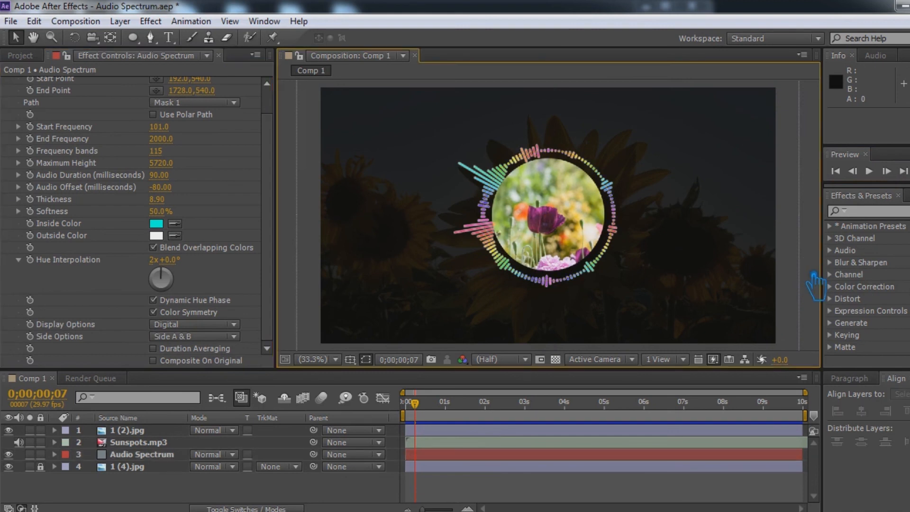